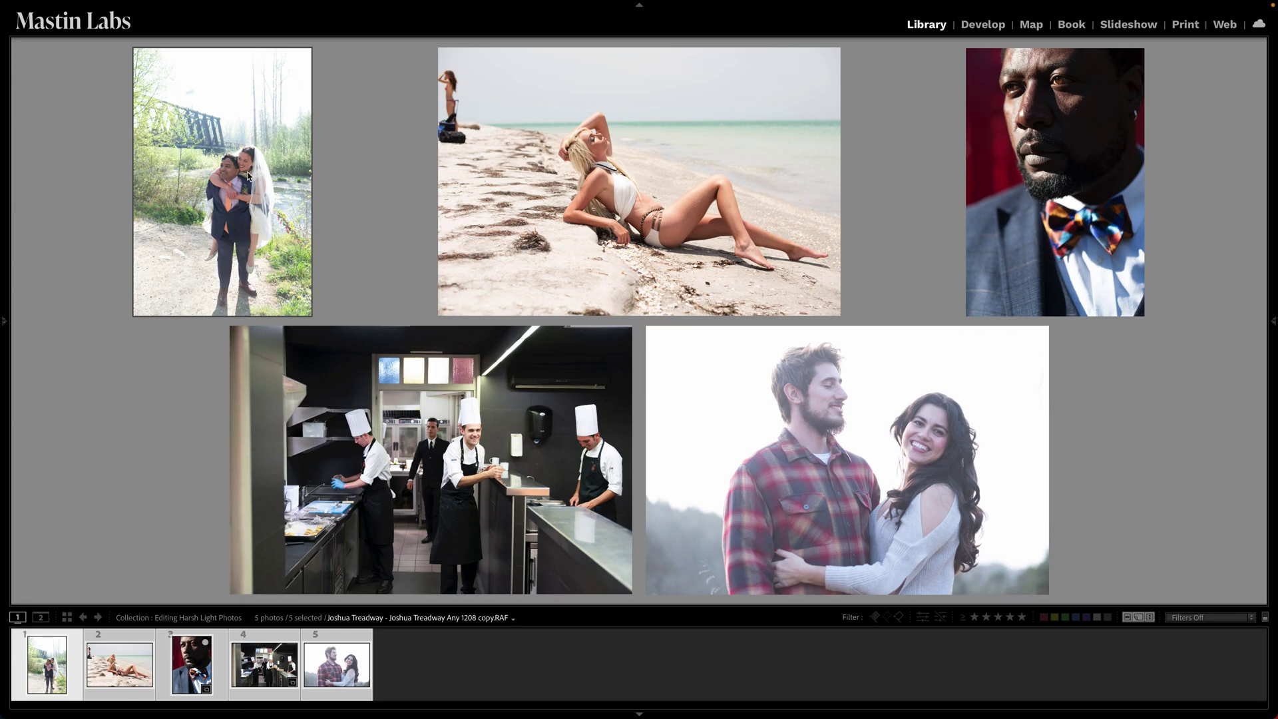
- Open the bridal couple photo in Develop, apply the Cinema Everyday preset 1a. Cinema 50, and compare it with the original
{"action": "double_click", "coordinate": [224, 206]}
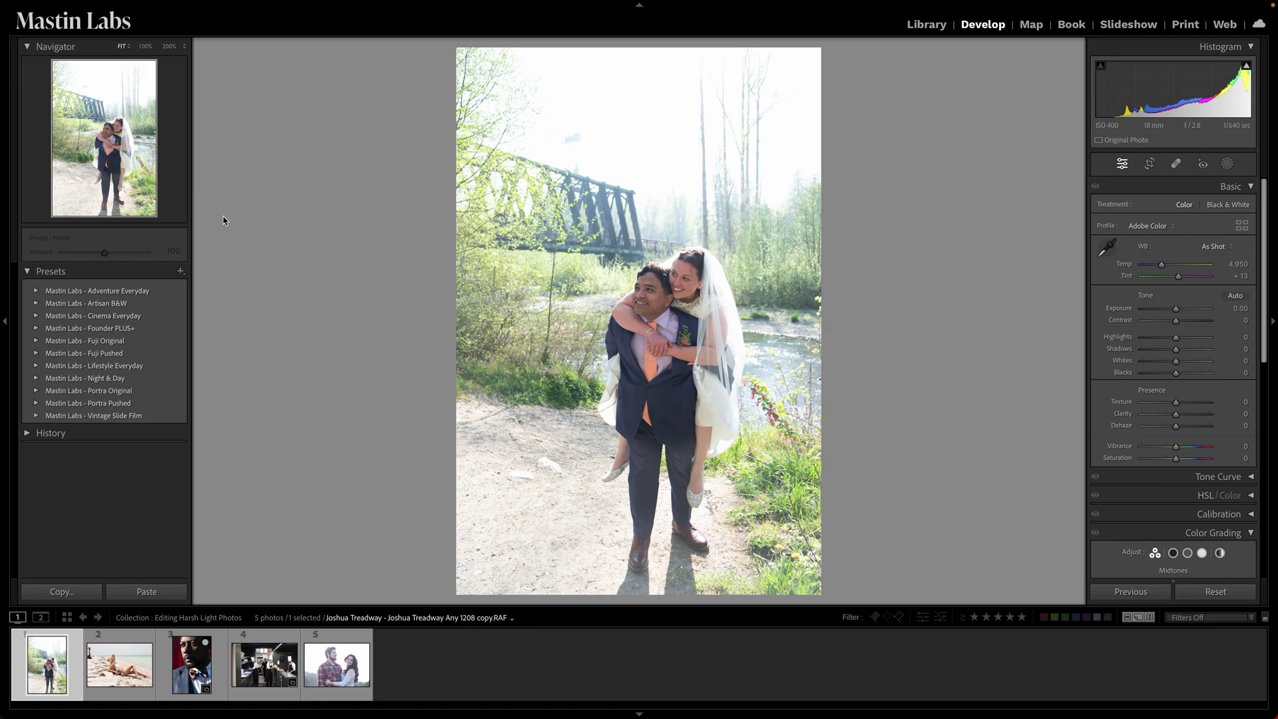
{"action": "left_click", "coordinate": [36, 316]}
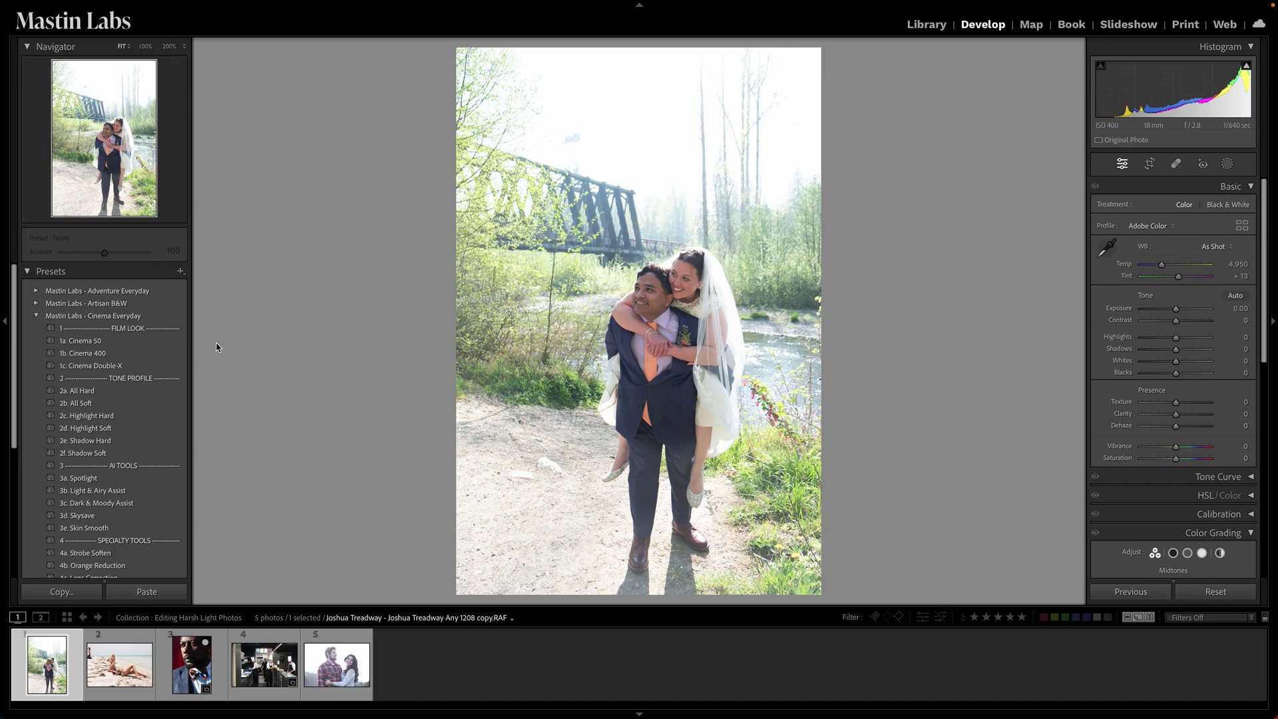
{"action": "left_click", "coordinate": [176, 341]}
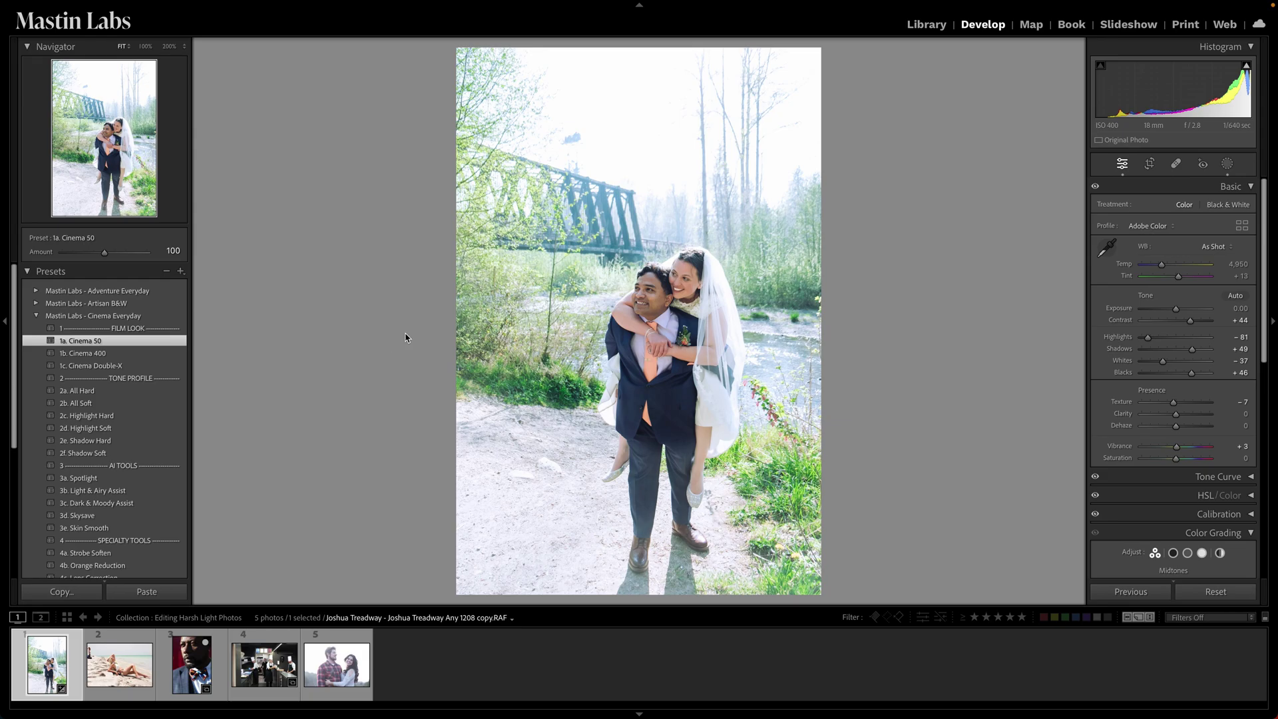
{"action": "key", "text": "backslash"}
{"action": "key", "text": "backslash"}
{"action": "key", "text": "backslash"}
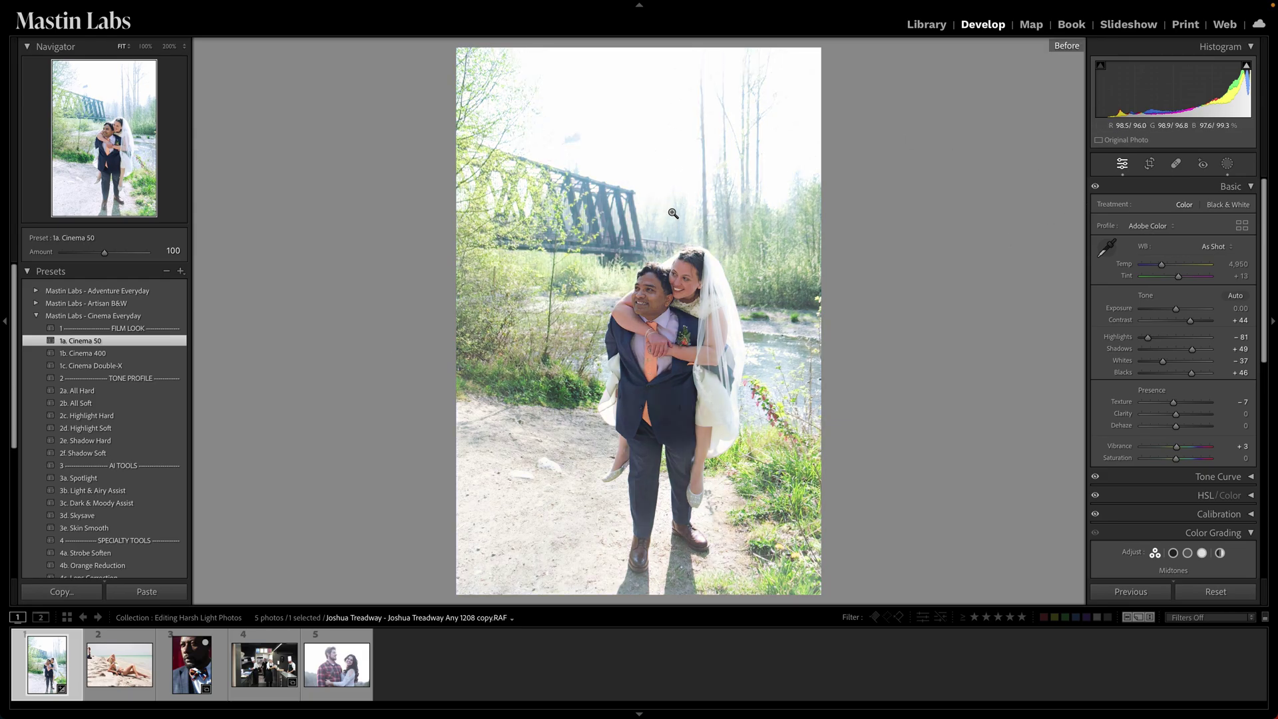
{"action": "key", "text": "backslash"}
{"action": "key", "text": "backslash"}
{"action": "key", "text": "backslash"}
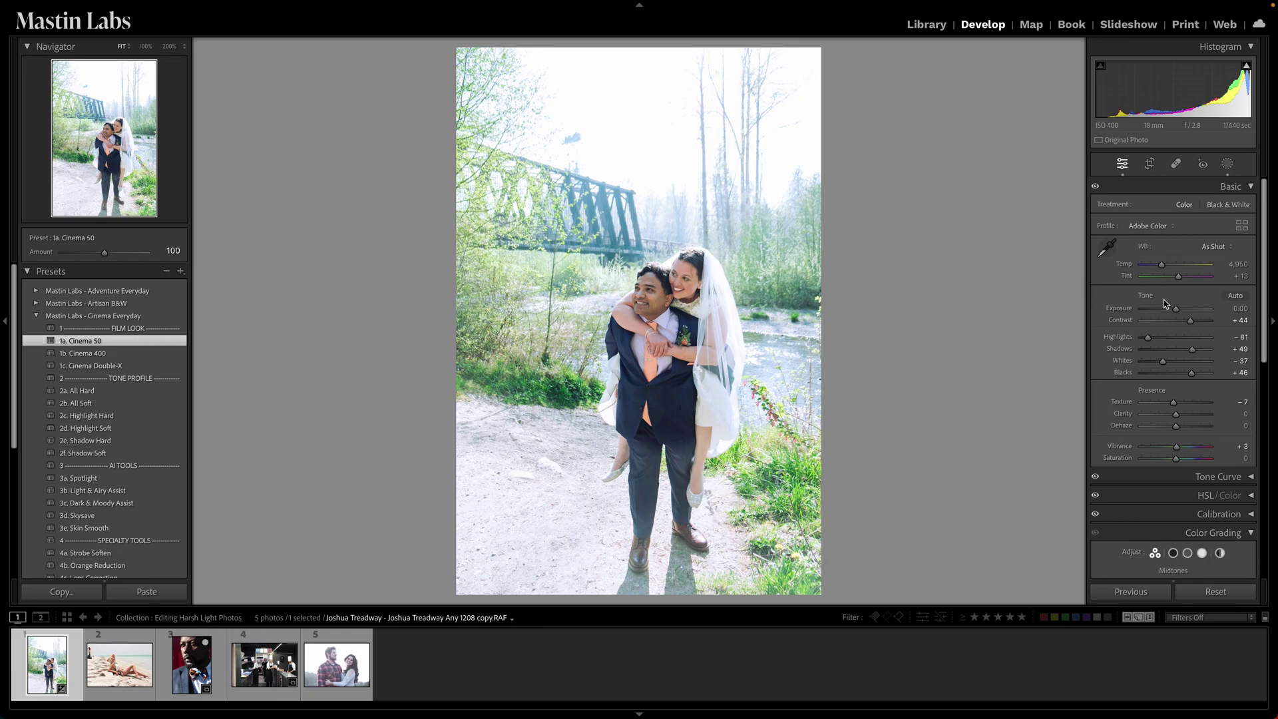
- Set the couple photo's exposure to −0.35 and white balance temperature to 5,720, then compare the edit with the original
{"action": "left_click_drag", "start_coordinate": [1178, 311], "coordinate": [1174, 312]}
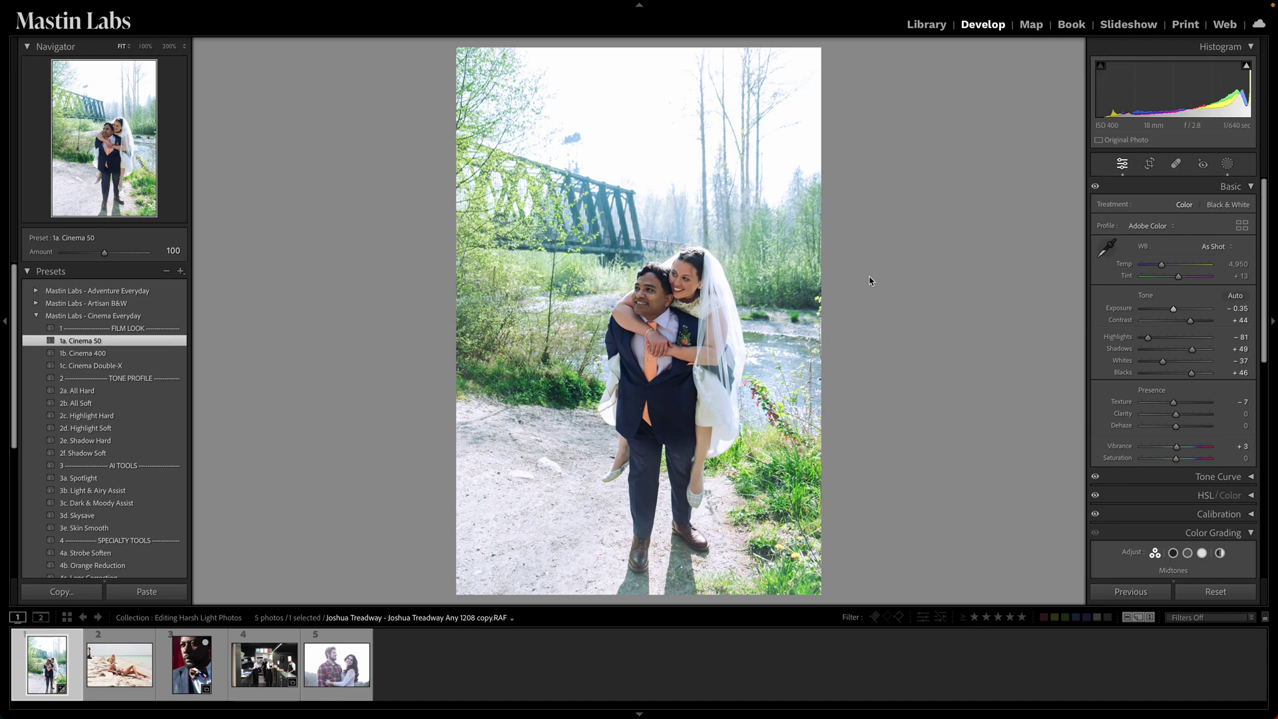
{"action": "left_click_drag", "start_coordinate": [1163, 265], "coordinate": [1170, 268]}
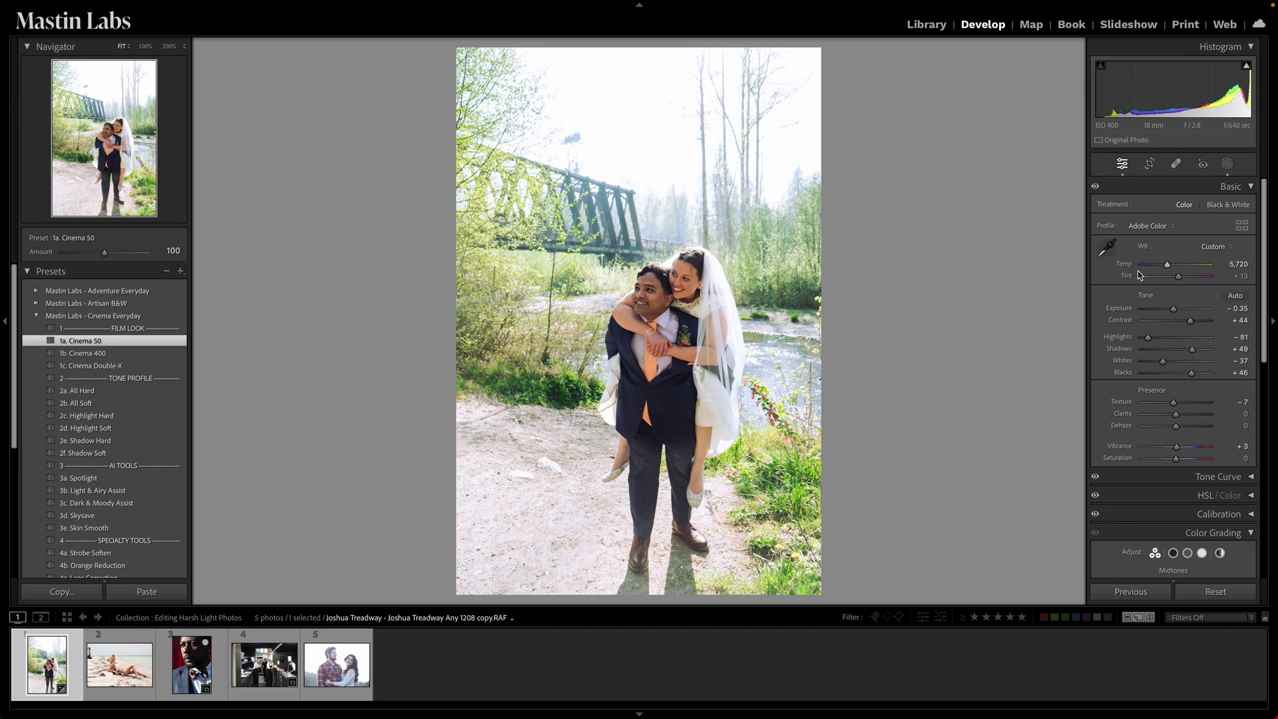
{"action": "key", "text": "backslash"}
{"action": "key", "text": "backslash"}
{"action": "key", "text": "backslash"}
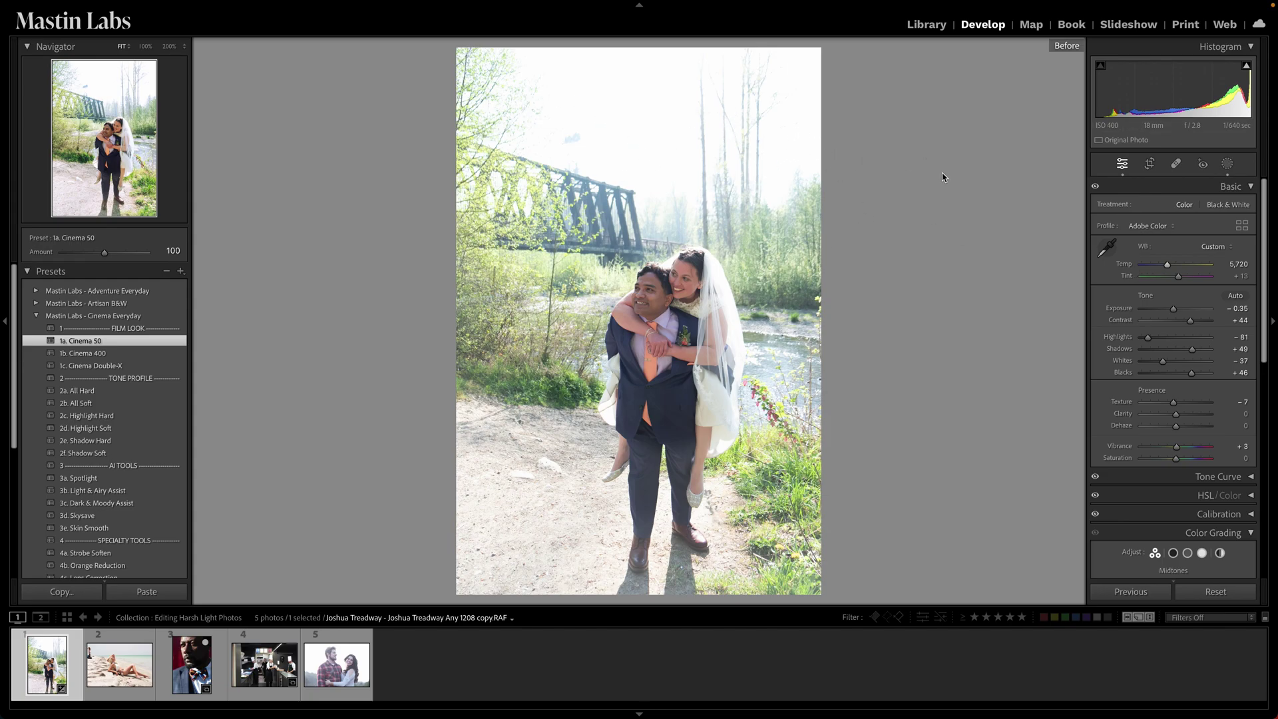
{"action": "key", "text": "backslash"}
{"action": "key", "text": "backslash"}
{"action": "key", "text": "backslash"}
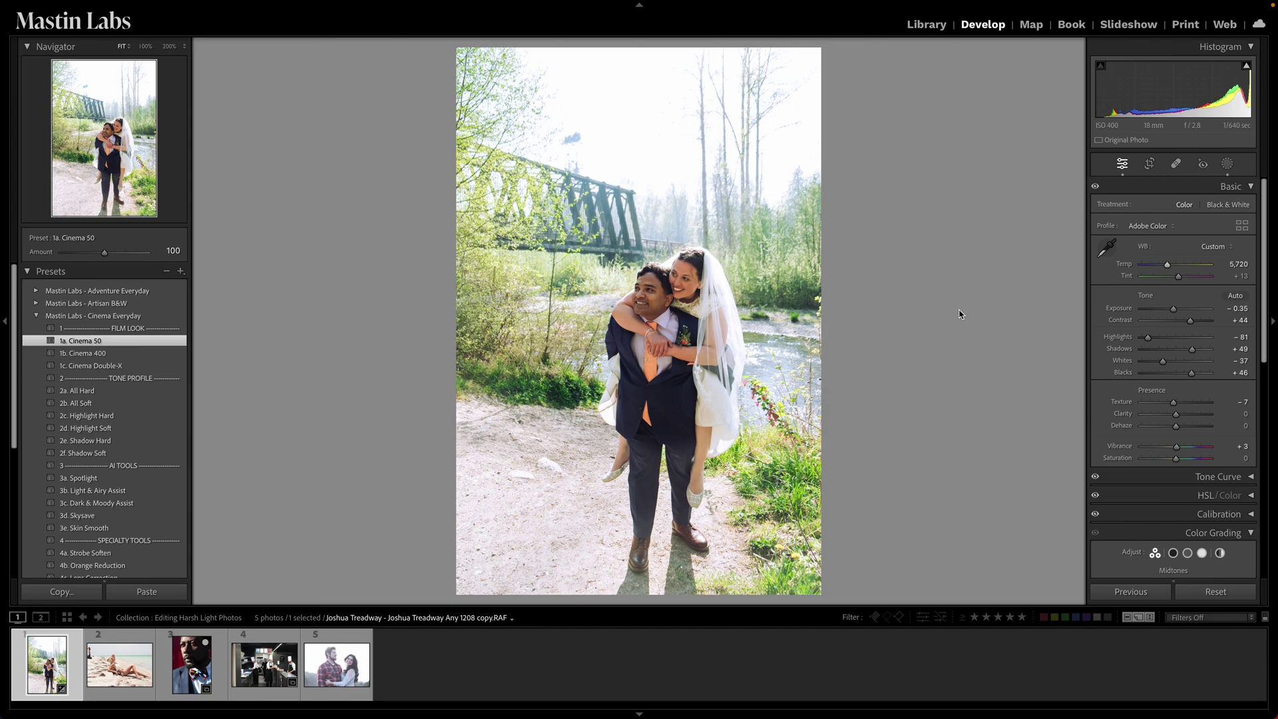
- Straighten the beach photo by 0.55 and crop it tighter to exclude the standing figure and bags in the background
{"action": "left_click", "coordinate": [124, 677]}
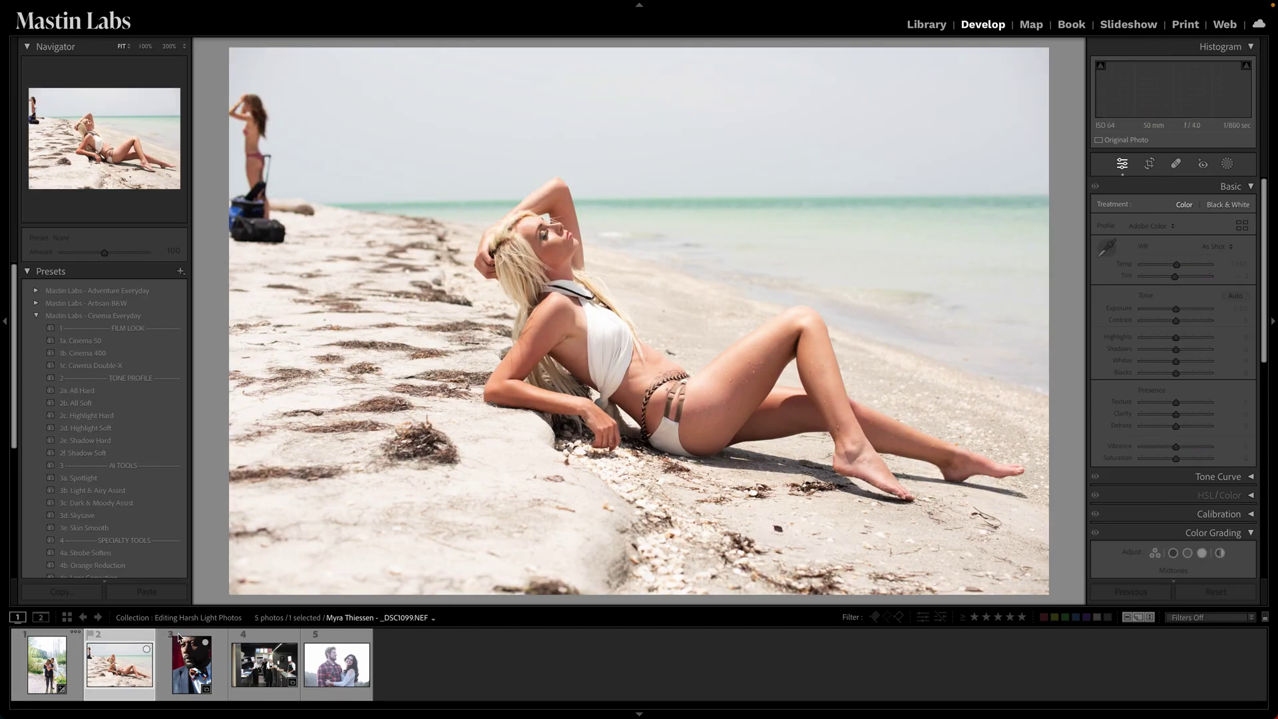
{"action": "key", "text": "r"}
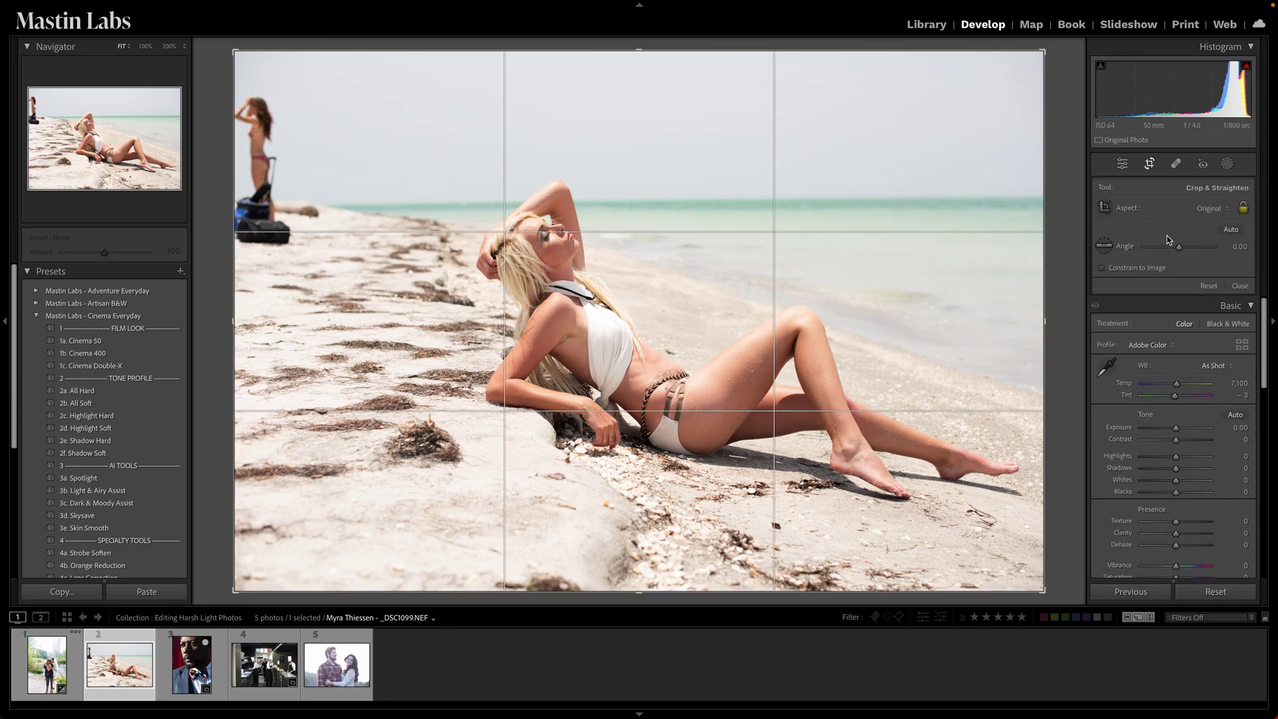
{"action": "left_click_drag", "start_coordinate": [258, 43], "coordinate": [253, 46]}
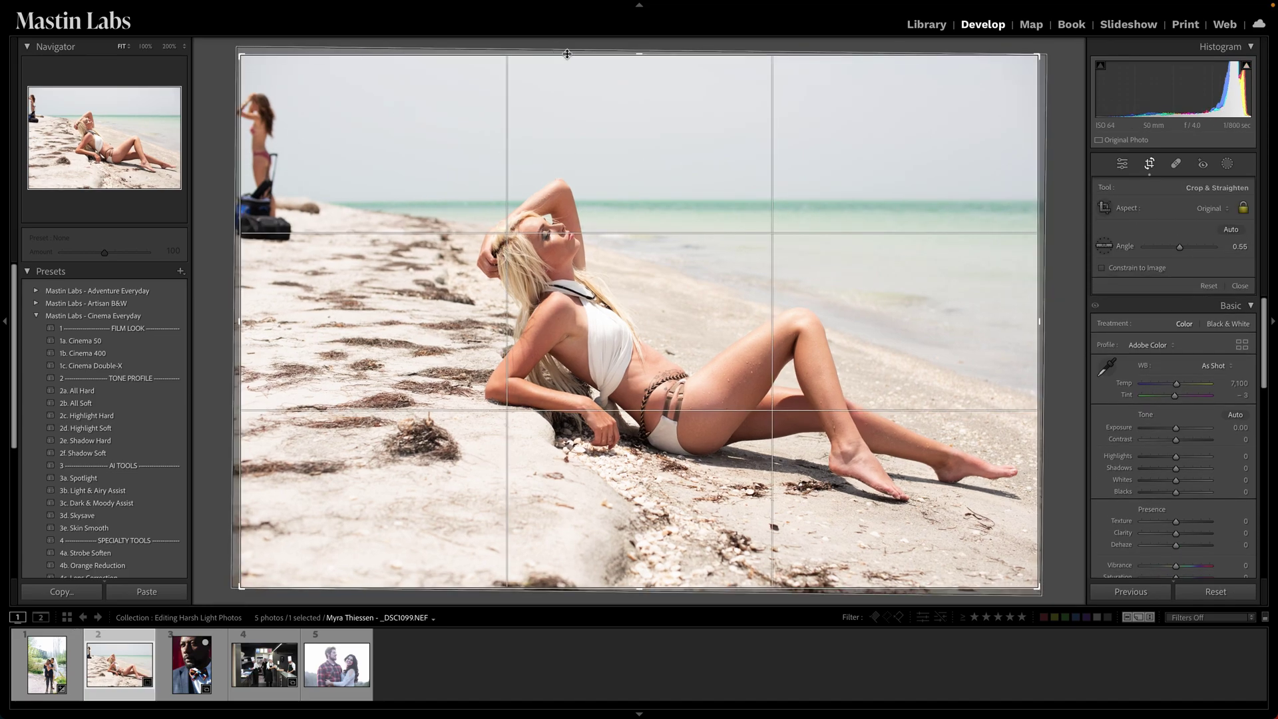
{"action": "left_click_drag", "start_coordinate": [634, 57], "coordinate": [634, 71]}
{"action": "left_click_drag", "start_coordinate": [664, 104], "coordinate": [586, 134]}
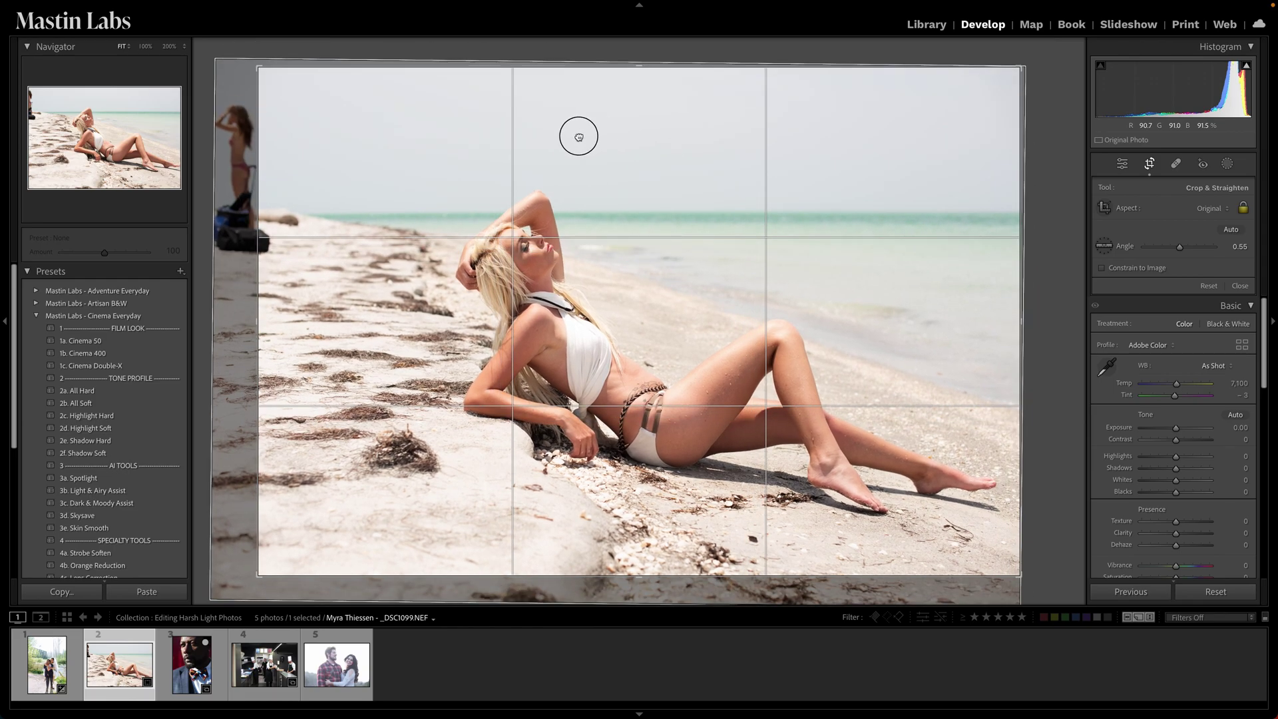
{"action": "left_click_drag", "start_coordinate": [633, 66], "coordinate": [633, 134]}
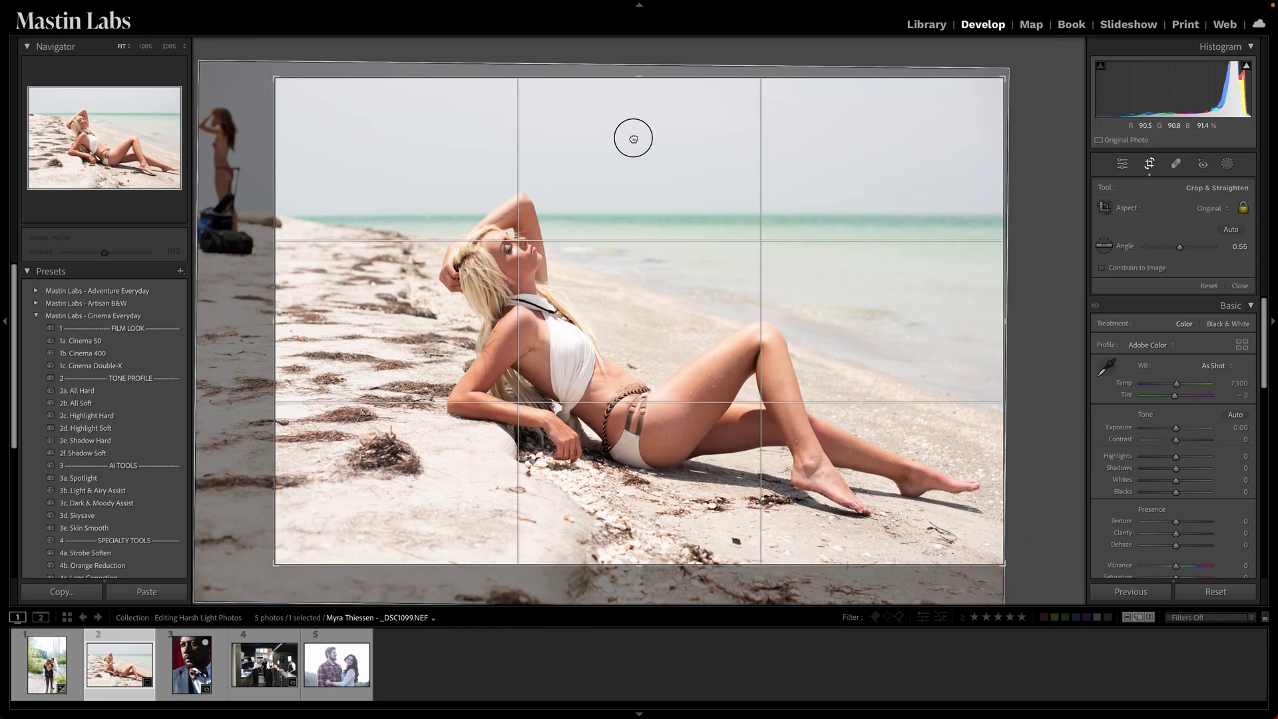
{"action": "key", "text": "Return"}
{"action": "key", "text": "r"}
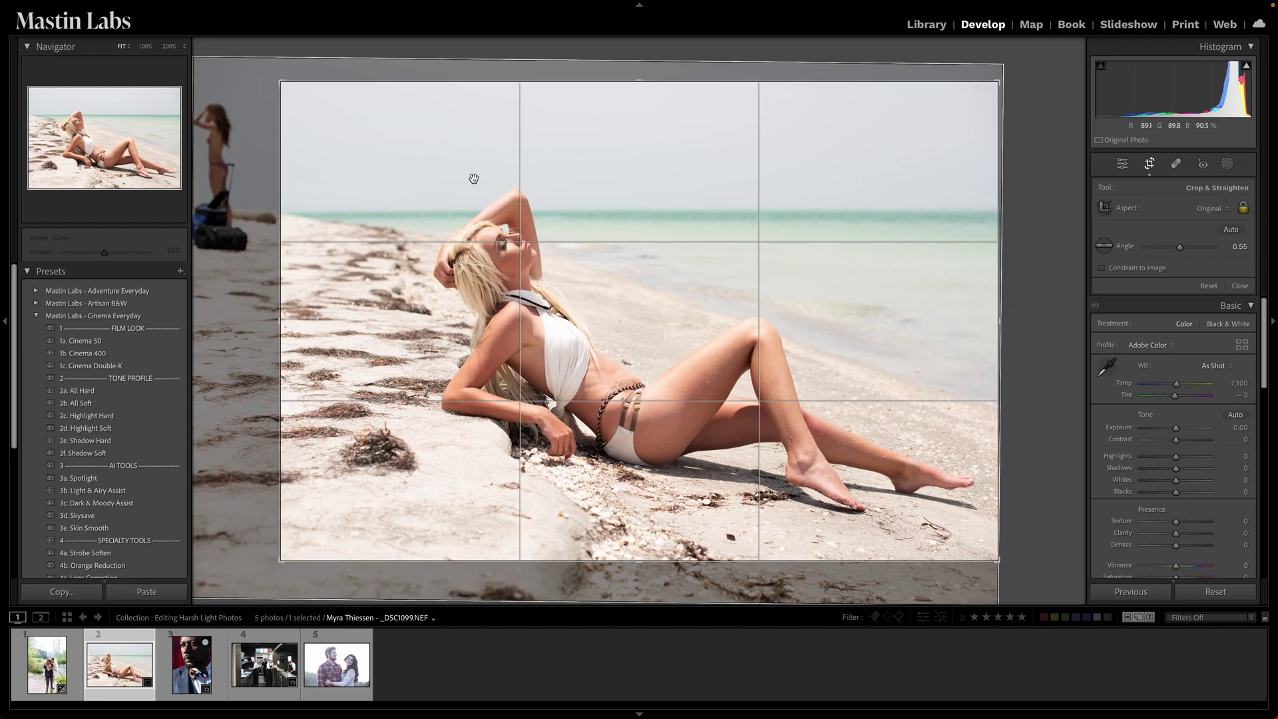
{"action": "key", "text": "Return"}
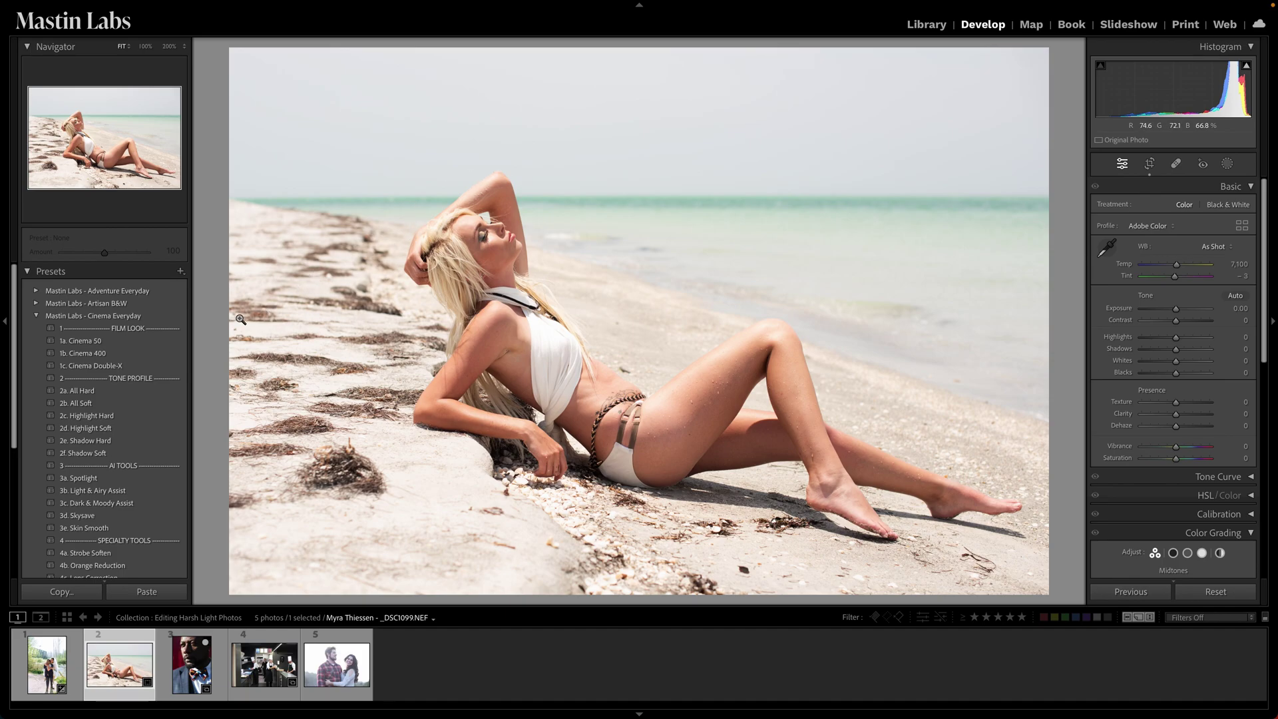
- Apply the 1a. Cinema 50 preset to the beach photo and set exposure −0.15, tint +5 and temperature 6,587
{"action": "left_click", "coordinate": [110, 342]}
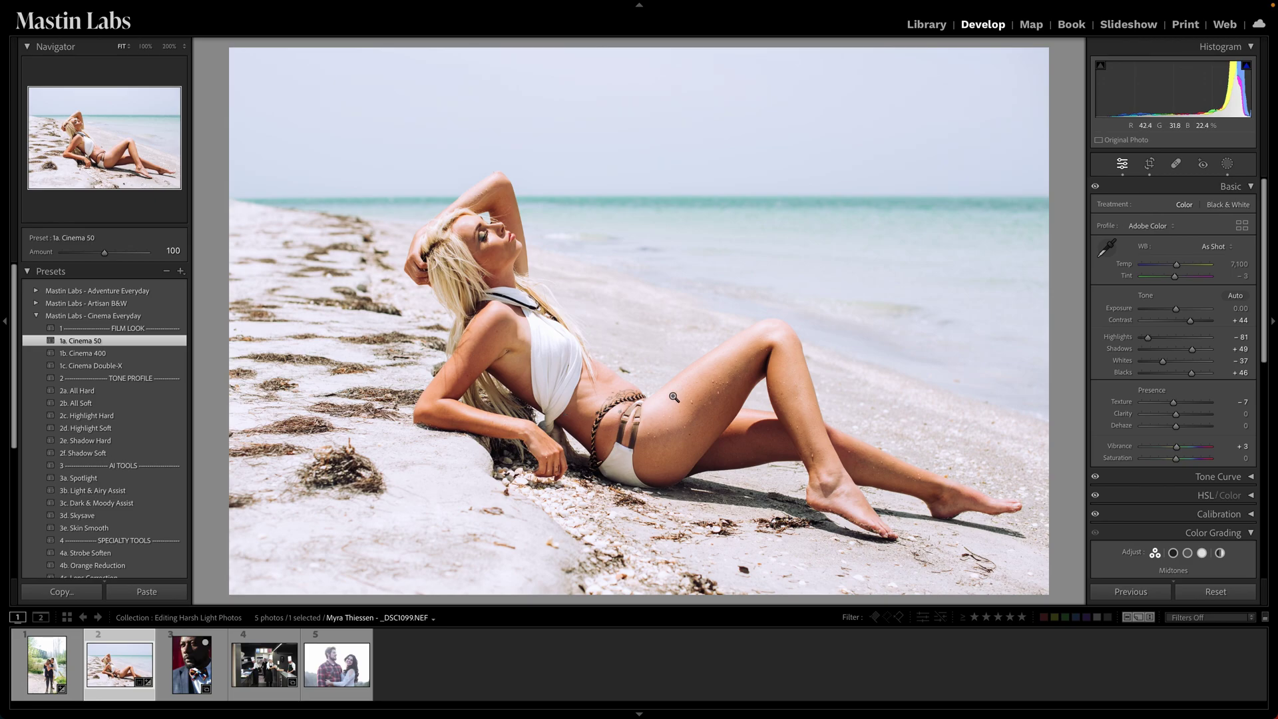
{"action": "left_click_drag", "start_coordinate": [1171, 311], "coordinate": [1175, 313]}
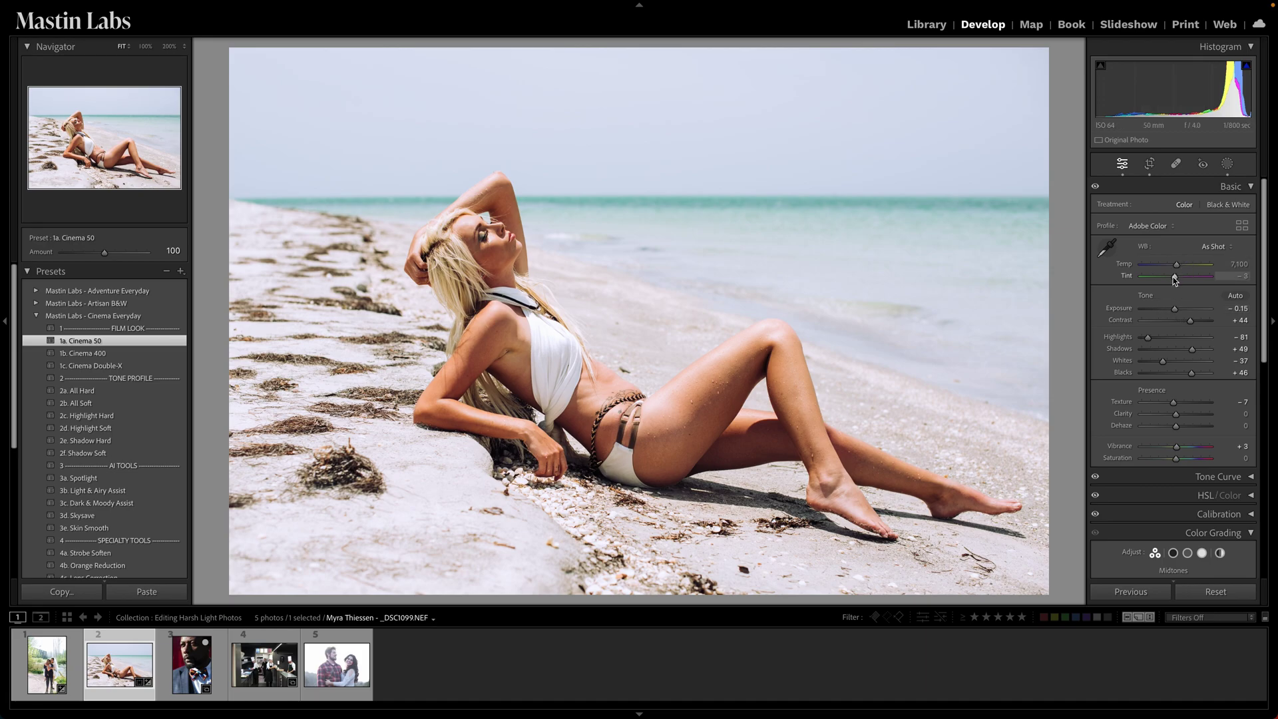
{"action": "left_click", "coordinate": [1174, 277]}
{"action": "left_click_drag", "start_coordinate": [1173, 276], "coordinate": [1176, 277]}
{"action": "left_click_drag", "start_coordinate": [1177, 268], "coordinate": [1173, 267]}
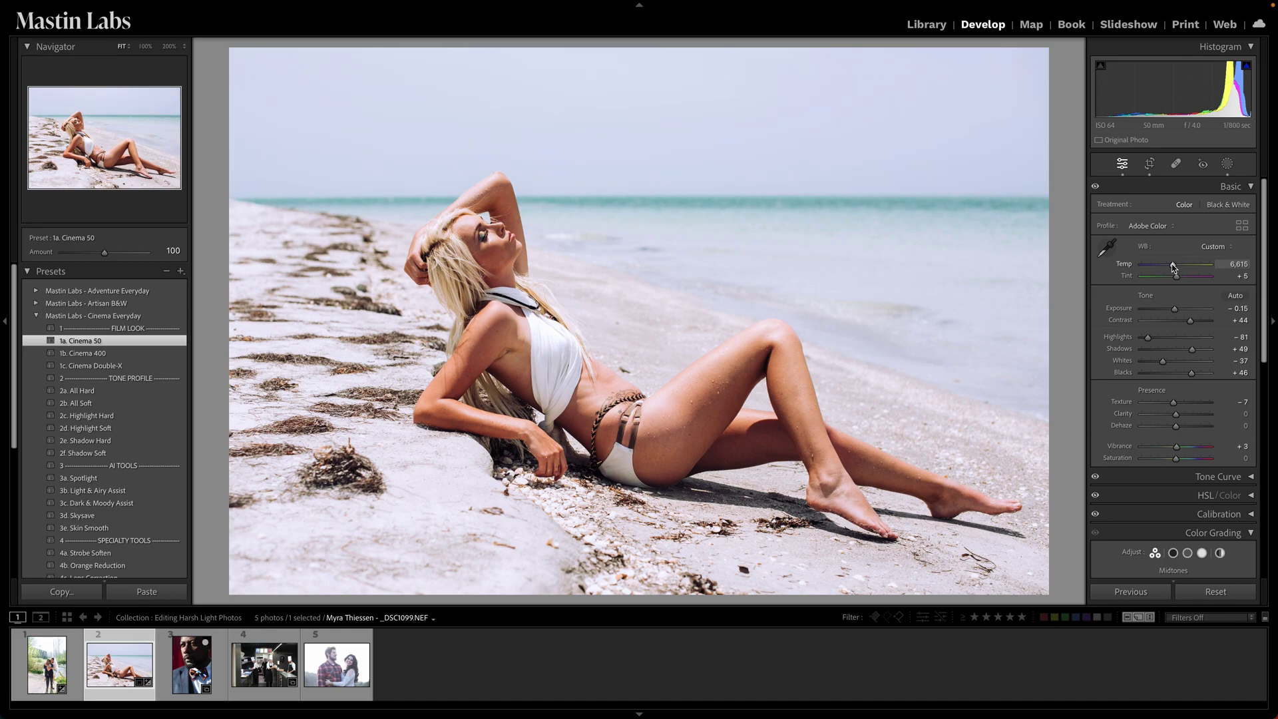
{"action": "left_click_drag", "start_coordinate": [1173, 267], "coordinate": [1175, 268]}
{"action": "key", "text": "backslash"}
{"action": "key", "text": "backslash"}
- Apply the 2b. All Soft tone profile to the beach photo, compare amounts 0, 100 and 200, and reset it to 100
{"action": "left_click", "coordinate": [166, 402]}
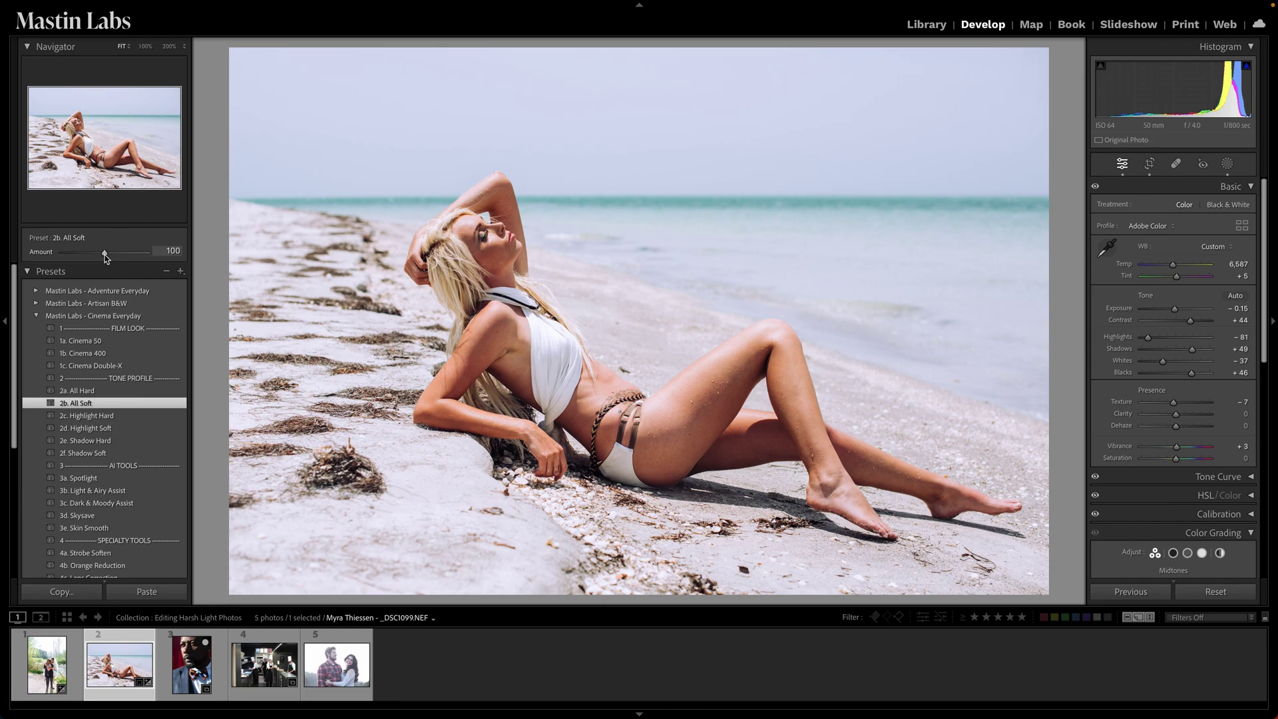
{"action": "left_click_drag", "start_coordinate": [105, 257], "coordinate": [40, 258]}
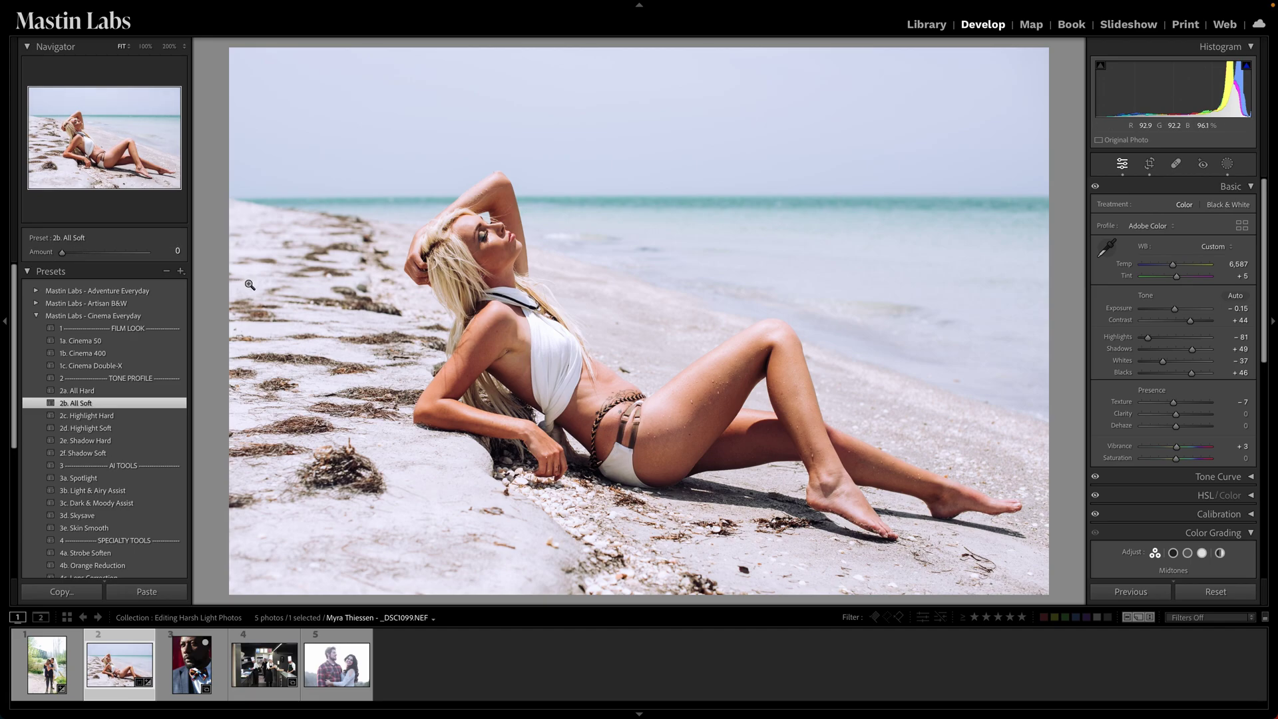
{"action": "key", "text": "ctrl+z"}
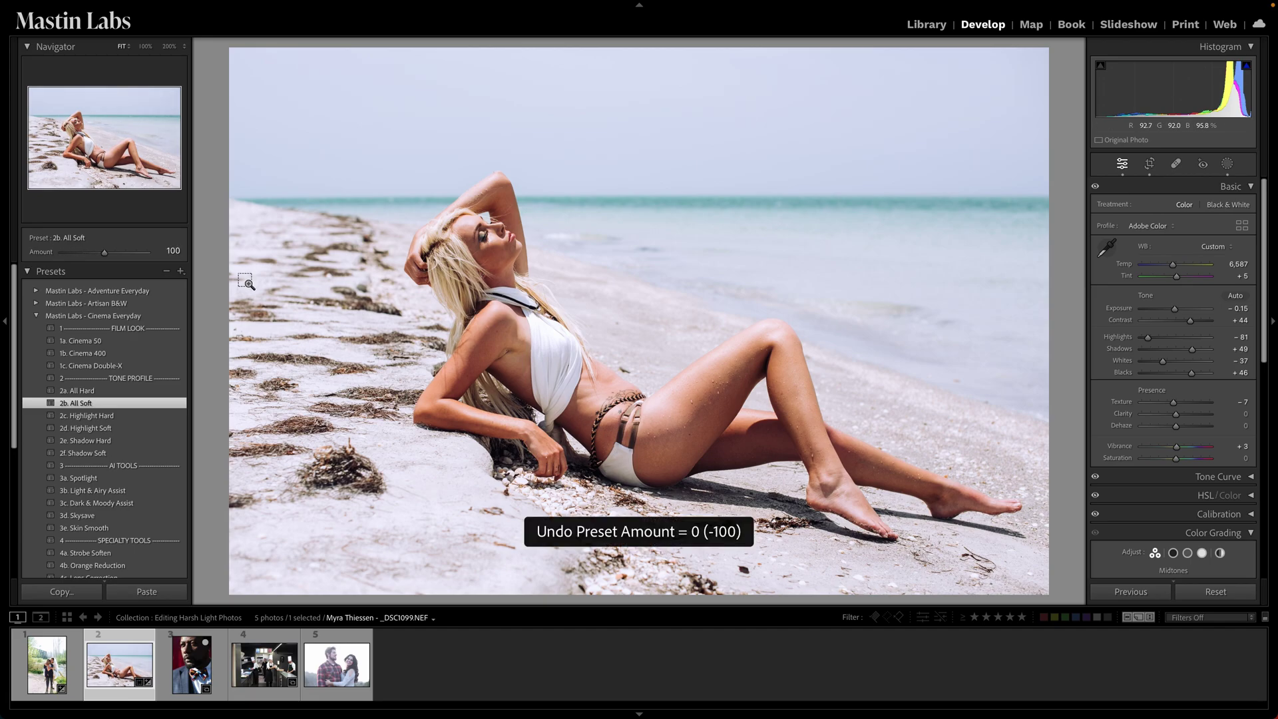
{"action": "key", "text": "ctrl+shift+z"}
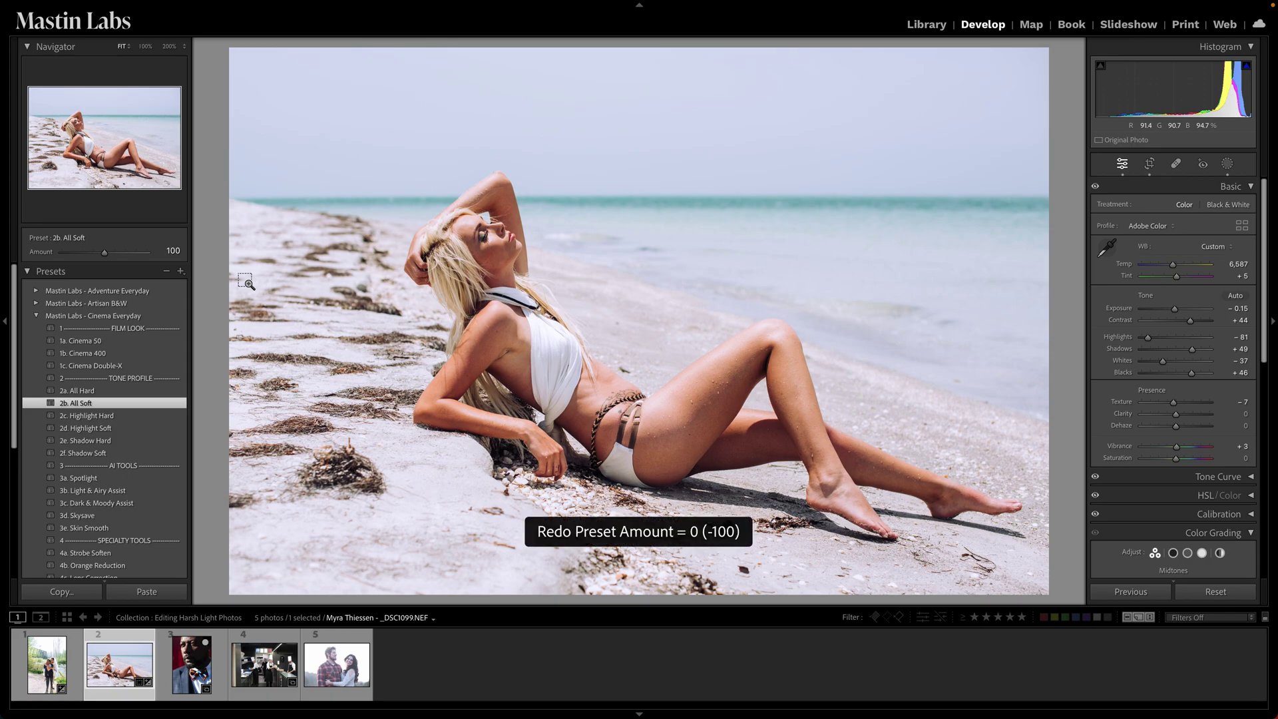
{"action": "key", "text": "ctrl+z"}
{"action": "key", "text": "ctrl+shift+z"}
{"action": "key", "text": "ctrl+z"}
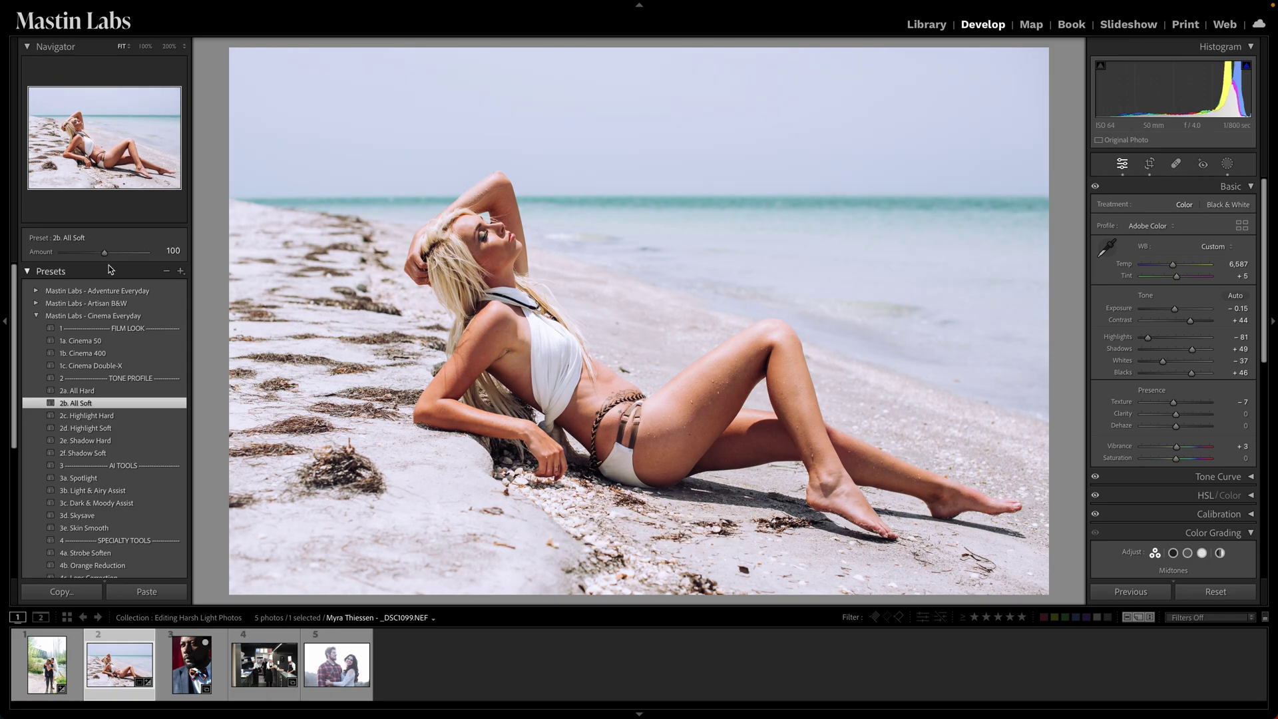
{"action": "key", "text": "ctrl+shift+z"}
{"action": "key", "text": "ctrl+z"}
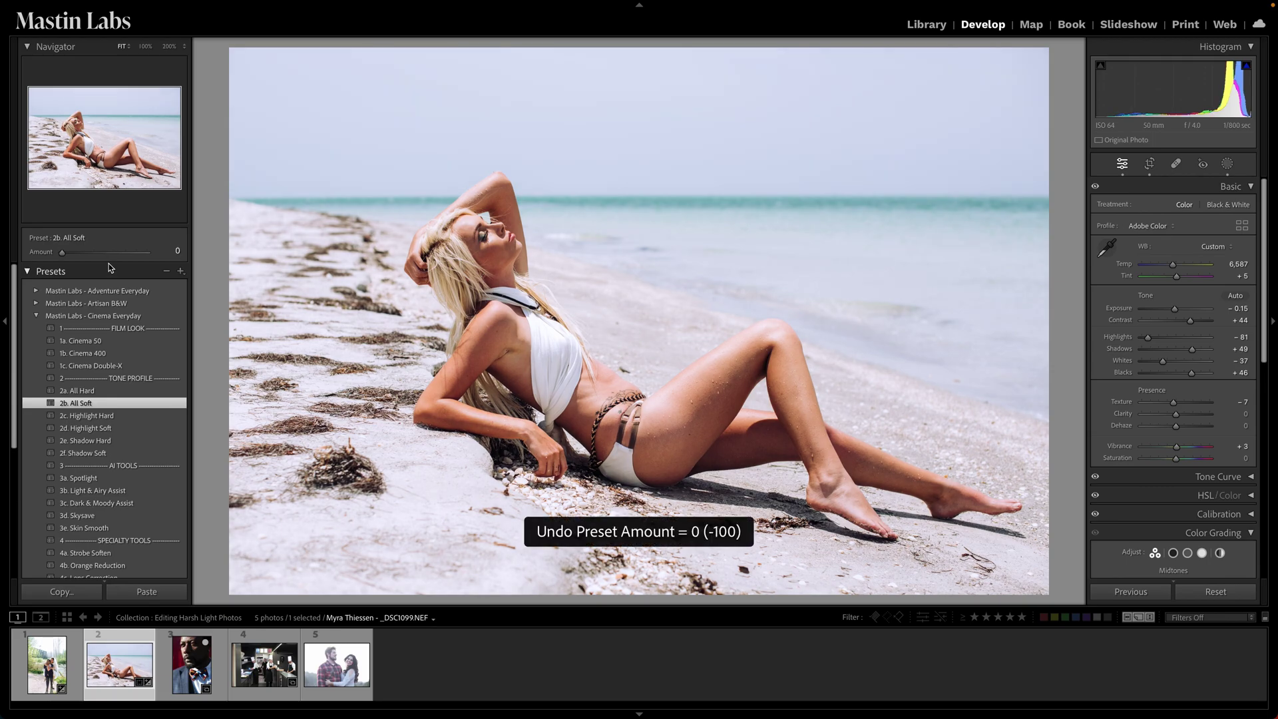
{"action": "left_click_drag", "start_coordinate": [103, 253], "coordinate": [159, 251]}
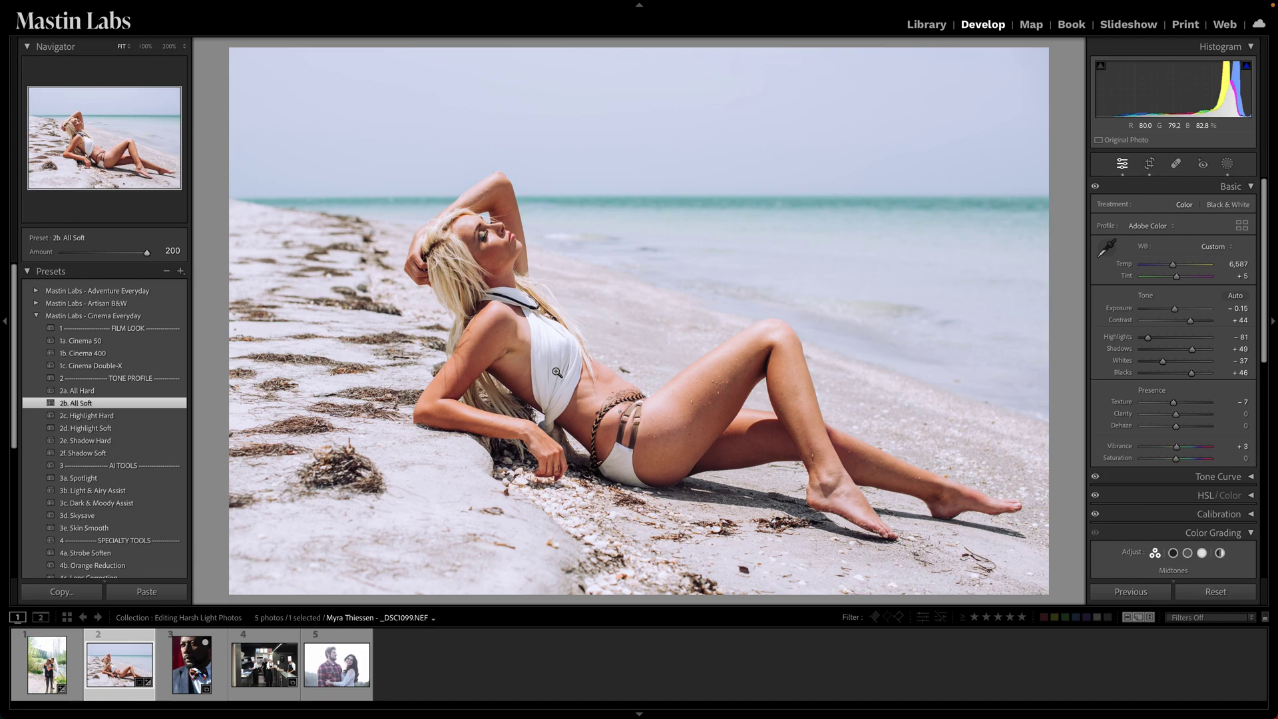
{"action": "double_click", "coordinate": [147, 253]}
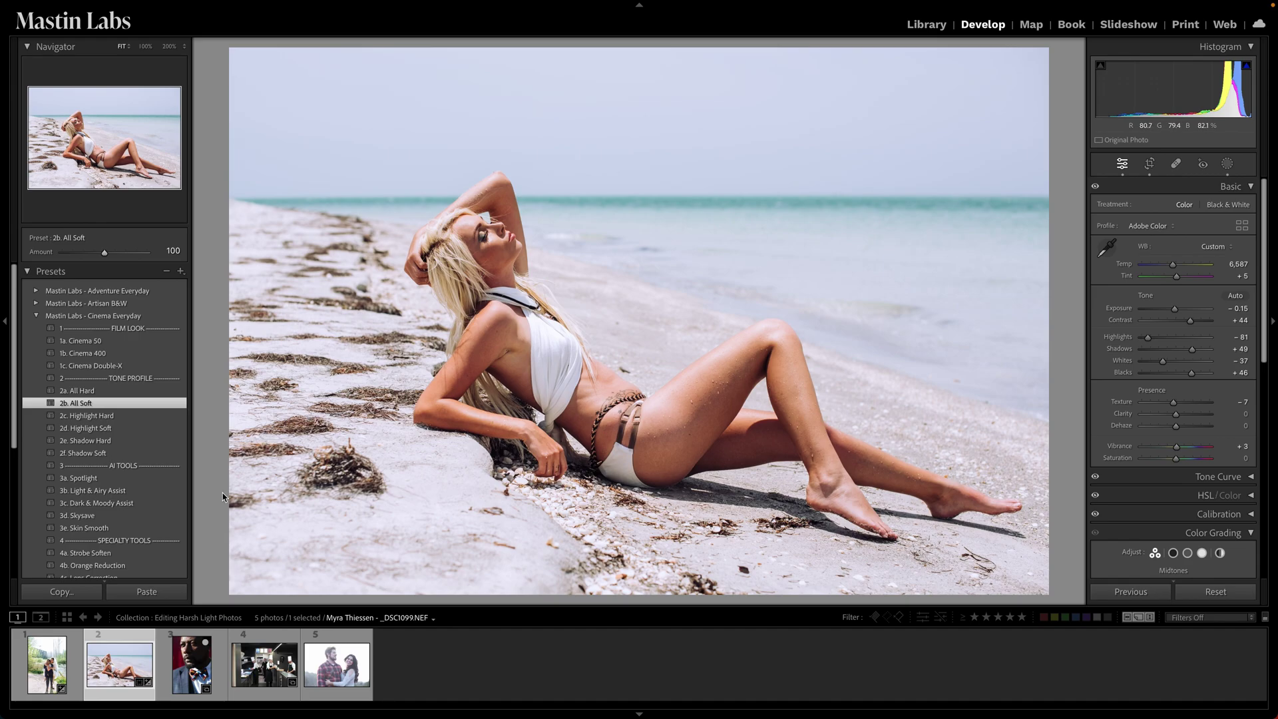
- Apply the 2f. Shadow Soft and 2d. Highlight Soft tone profiles to the beach photo, each at an amount of 200
{"action": "left_click", "coordinate": [162, 457]}
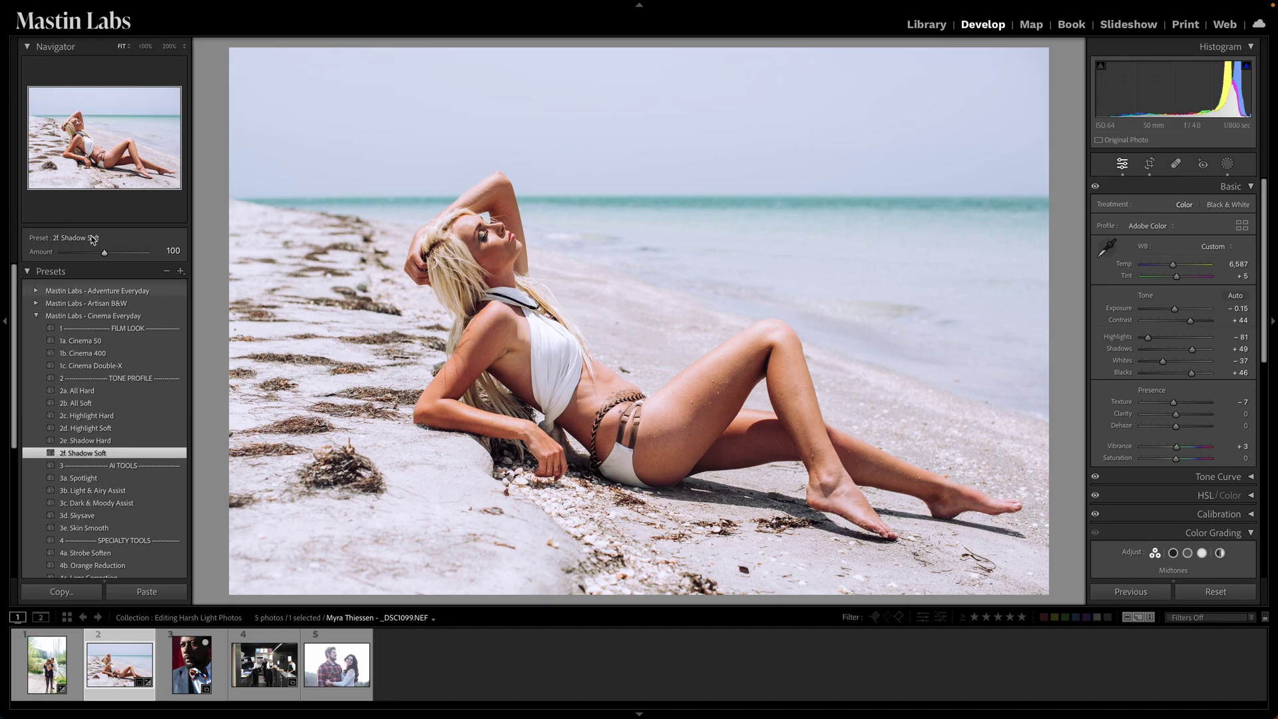
{"action": "left_click_drag", "start_coordinate": [104, 253], "coordinate": [157, 255]}
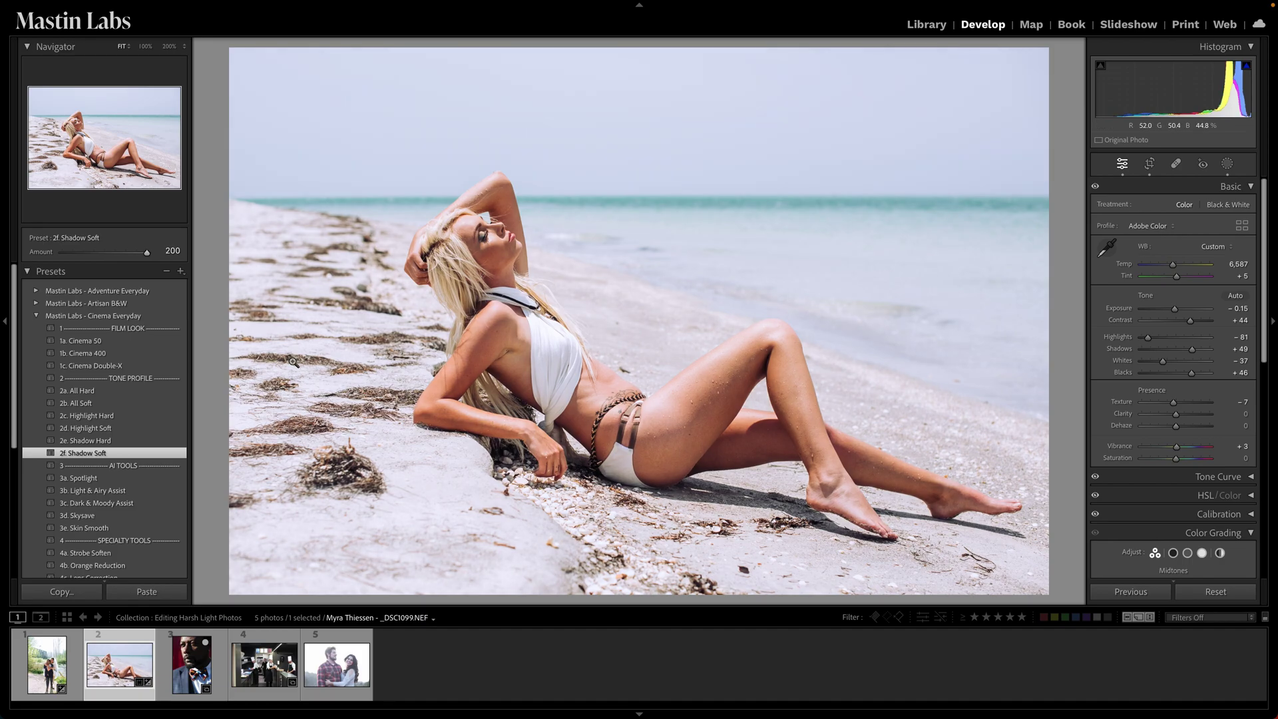
{"action": "left_click", "coordinate": [154, 430]}
{"action": "left_click_drag", "start_coordinate": [103, 251], "coordinate": [207, 265]}
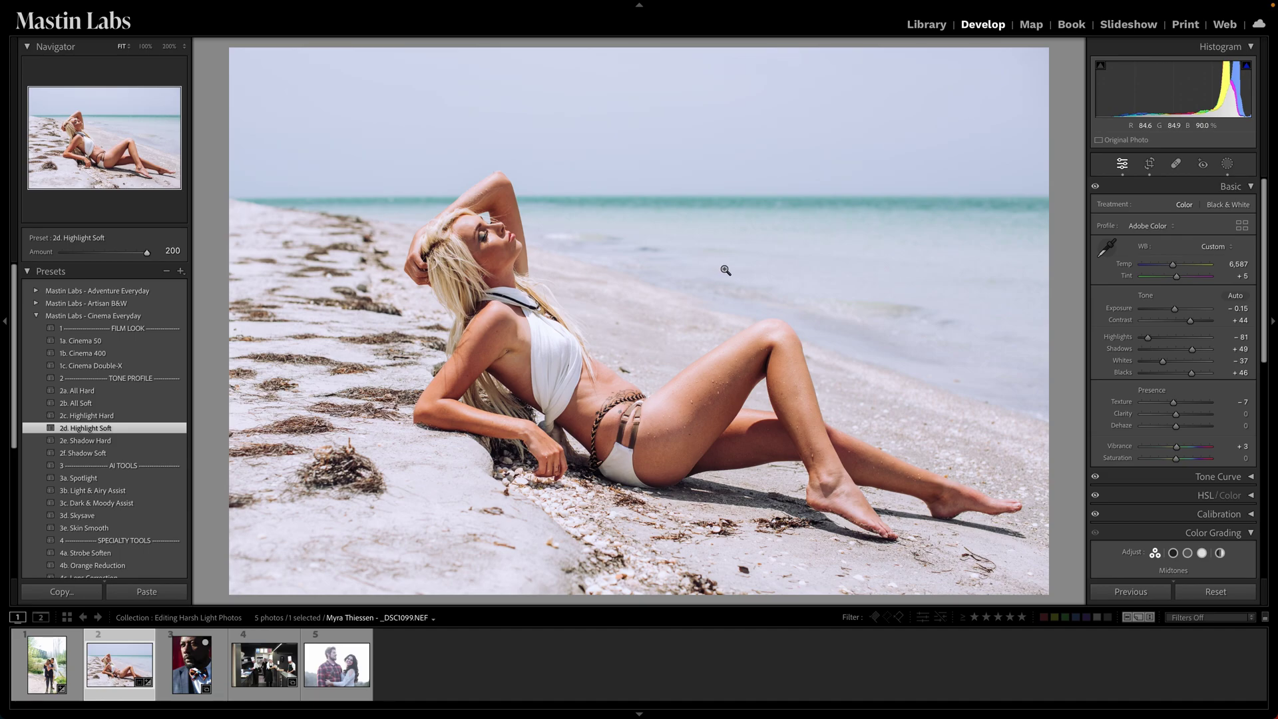
- Switch to the portrait of the man in the bow tie and apply the 1b. Cinema 400 preset
{"action": "left_click", "coordinate": [190, 676]}
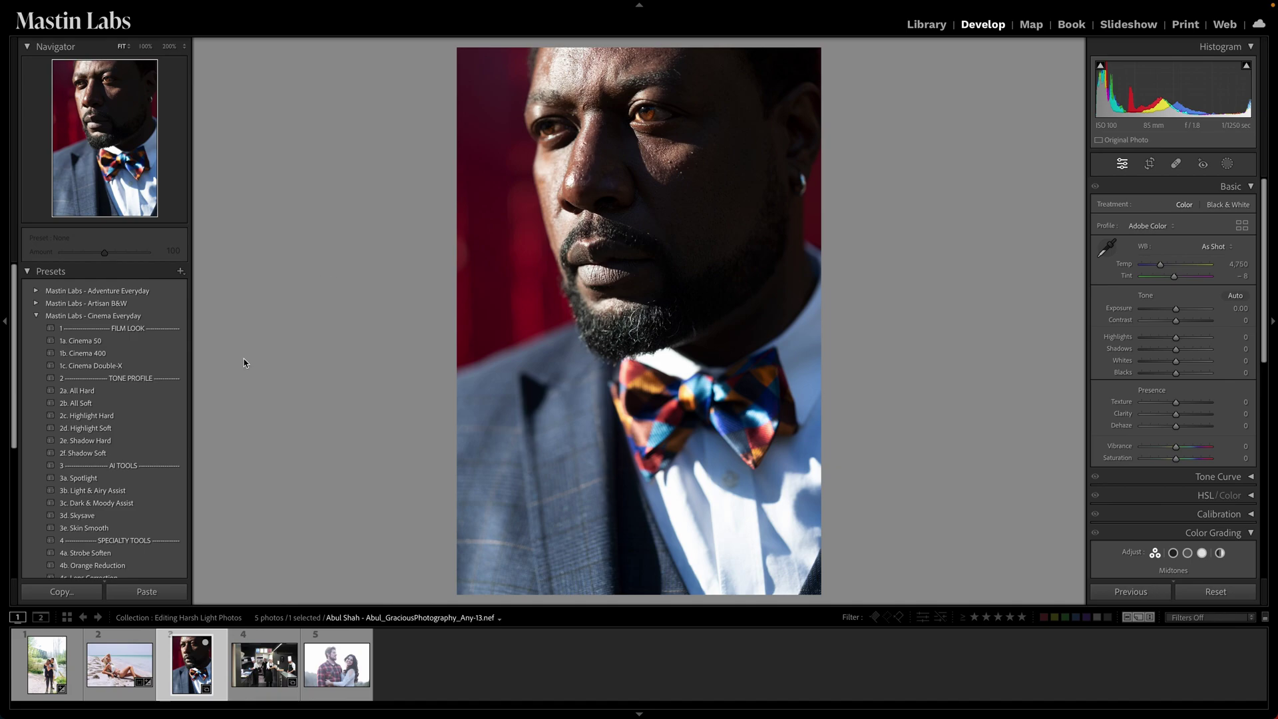
{"action": "left_click", "coordinate": [181, 354]}
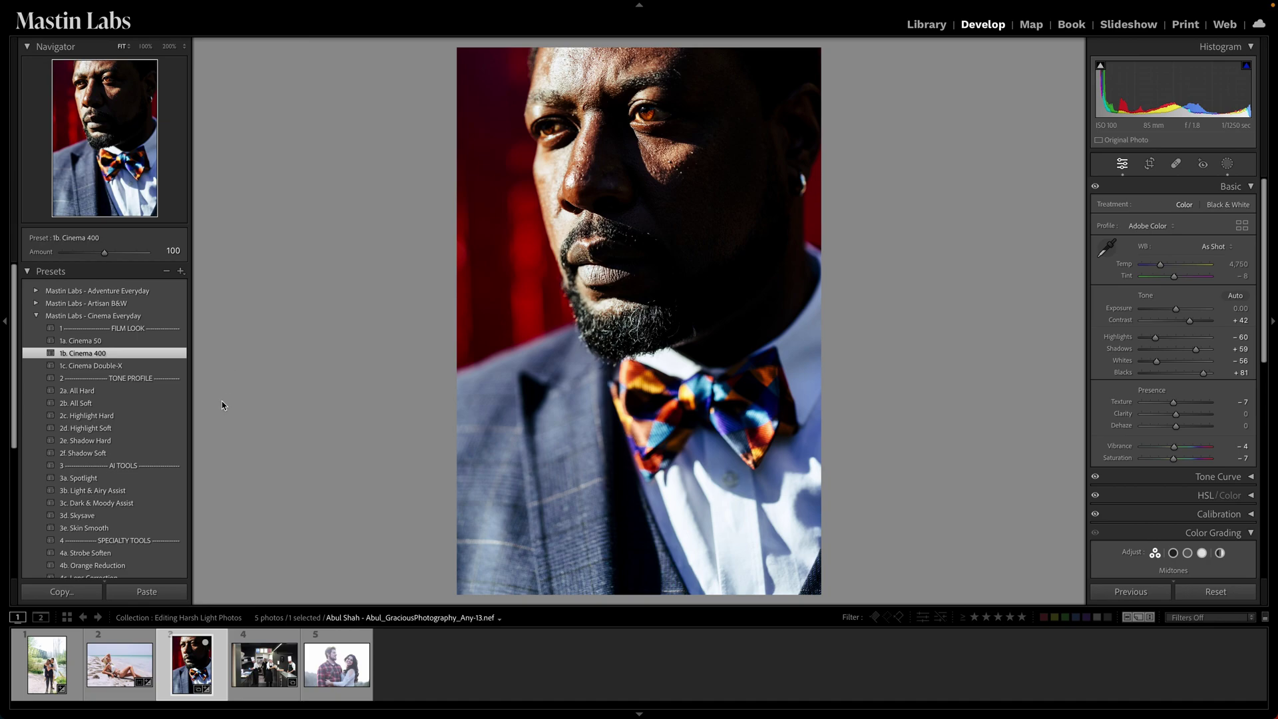
- Add the 2b. All Soft tone profile to the bow tie portrait, trying amounts 200 and 100 before setting it to 0
{"action": "left_click", "coordinate": [152, 404]}
{"action": "left_click_drag", "start_coordinate": [107, 259], "coordinate": [383, 270]}
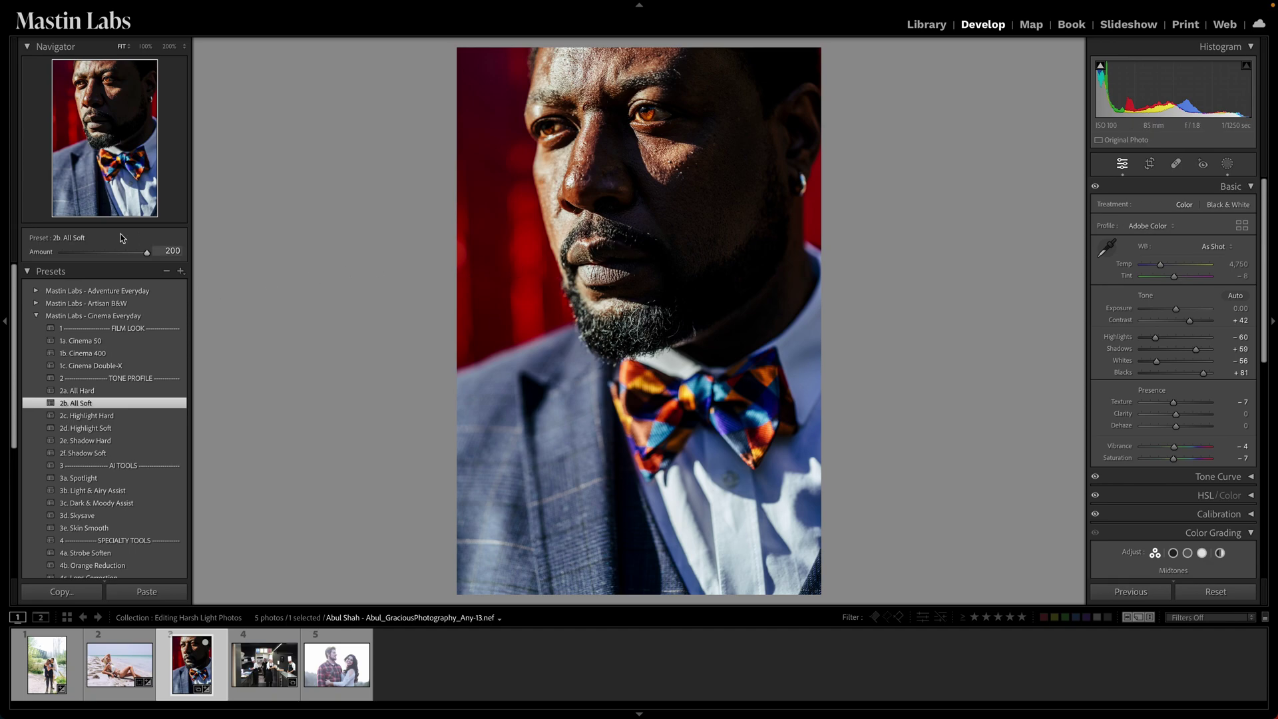
{"action": "double_click", "coordinate": [147, 254]}
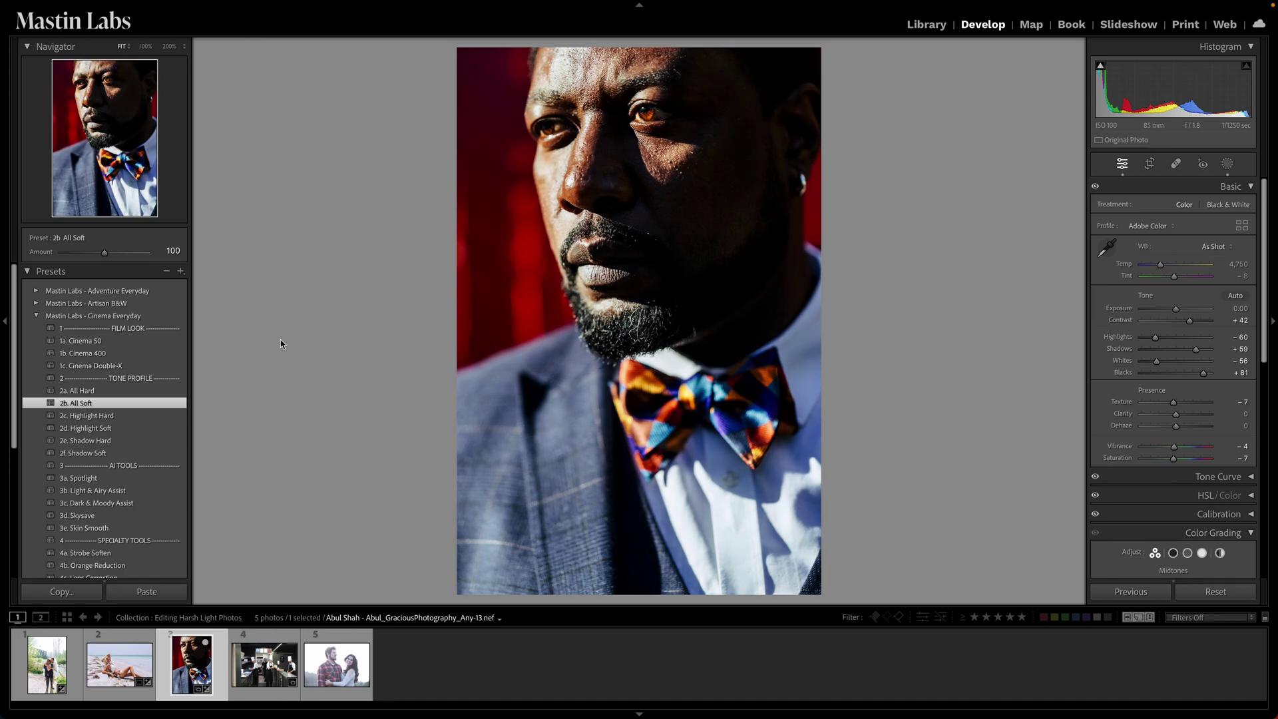
{"action": "left_click_drag", "start_coordinate": [105, 252], "coordinate": [37, 270]}
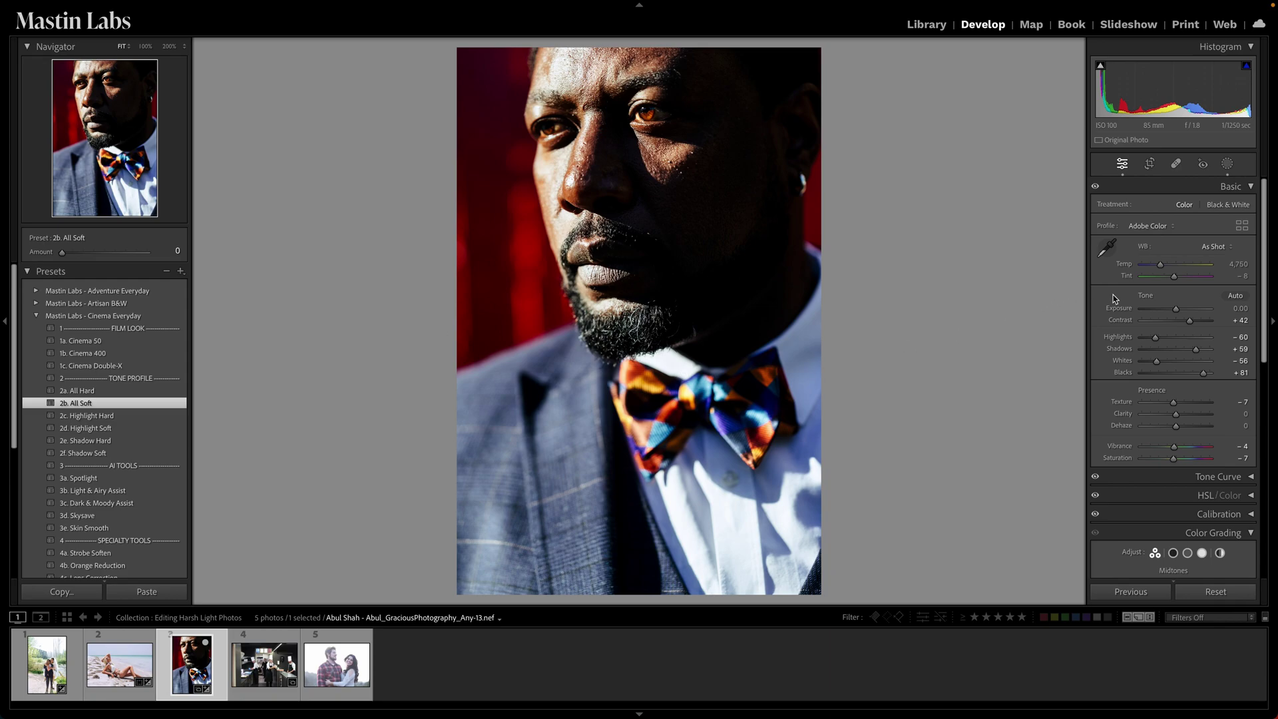
- Raise the bow tie portrait's exposure to +0.25 and cool its white balance temperature to 4,514
{"action": "left_click", "coordinate": [1178, 315]}
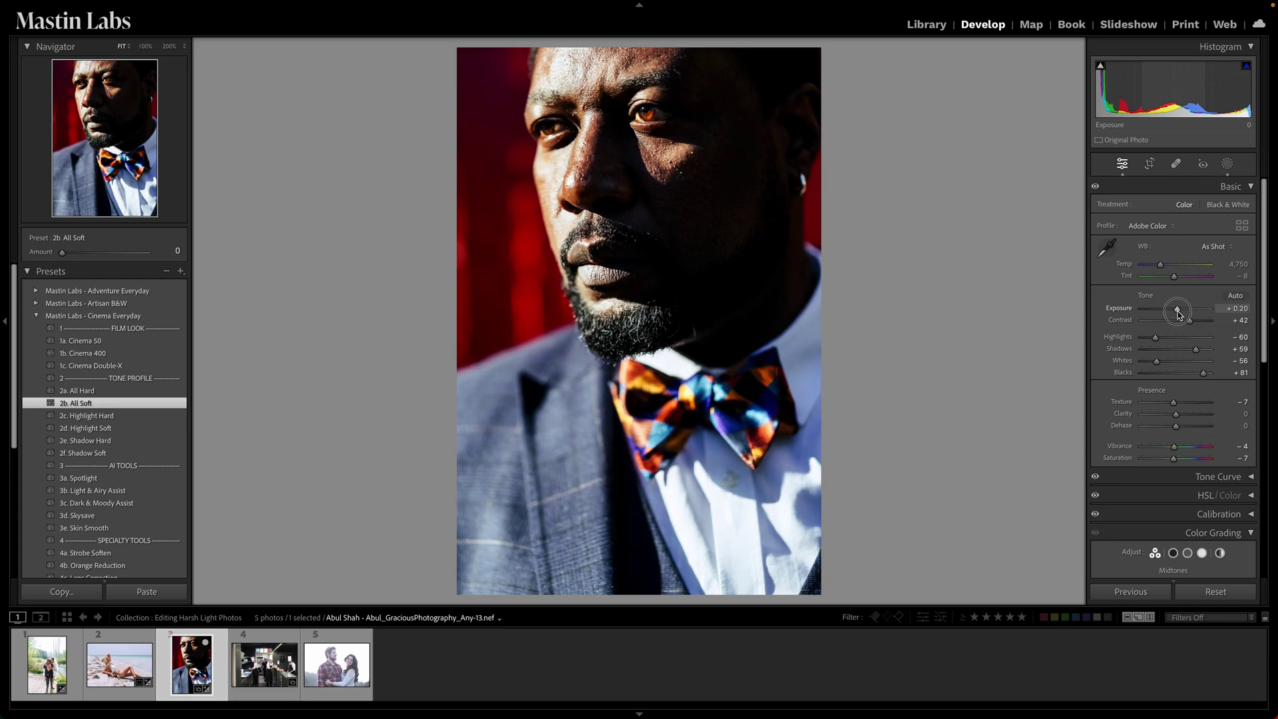
{"action": "left_click_drag", "start_coordinate": [1178, 314], "coordinate": [1179, 309]}
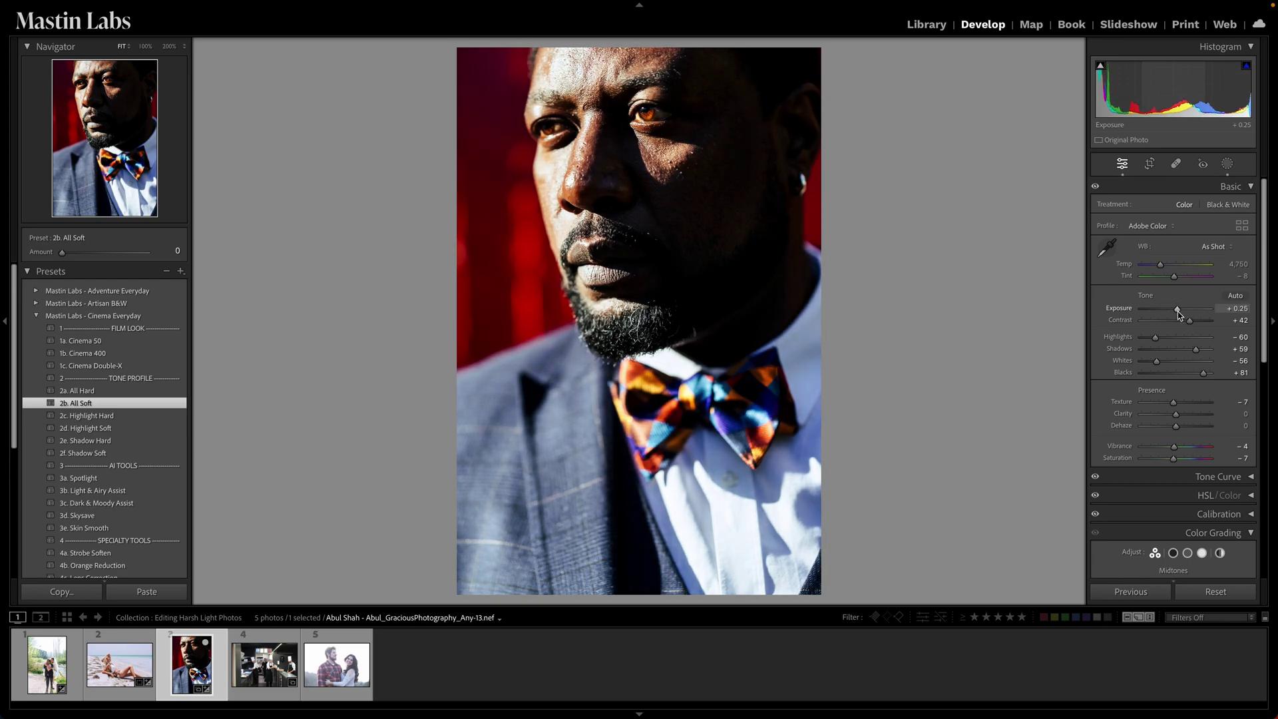
{"action": "left_click", "coordinate": [1162, 266]}
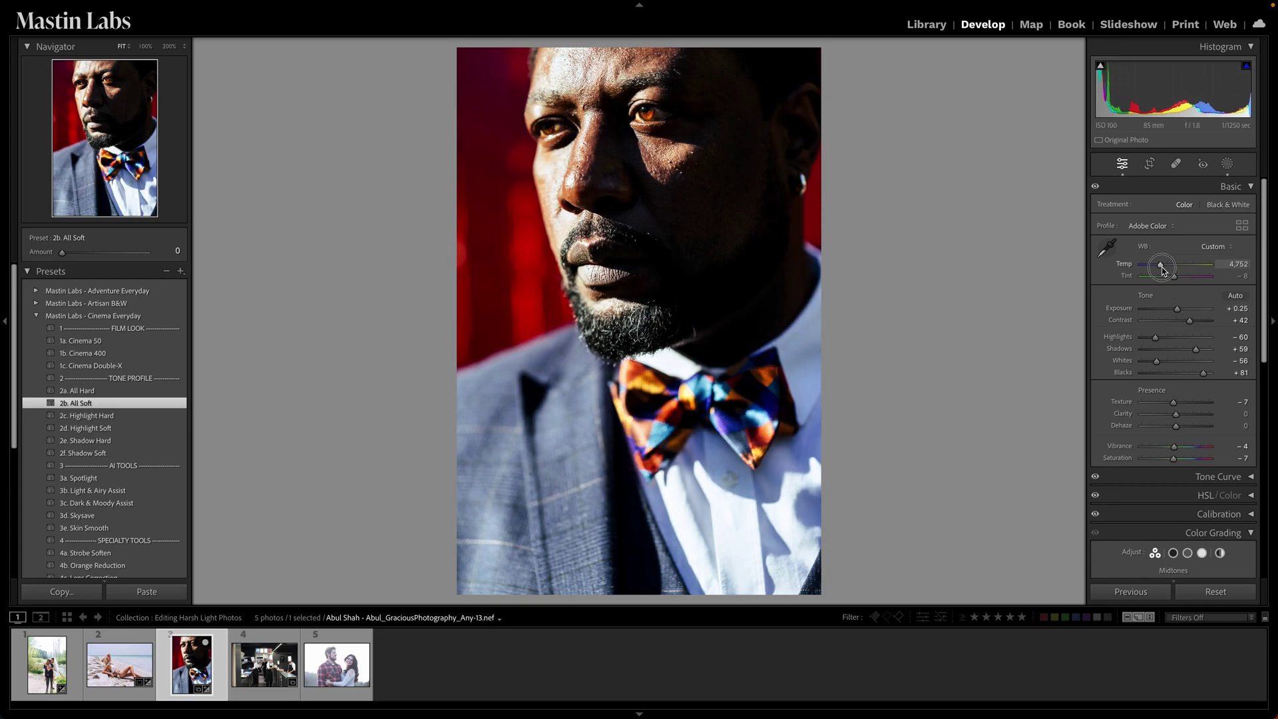
{"action": "left_click_drag", "start_coordinate": [1162, 269], "coordinate": [1159, 271]}
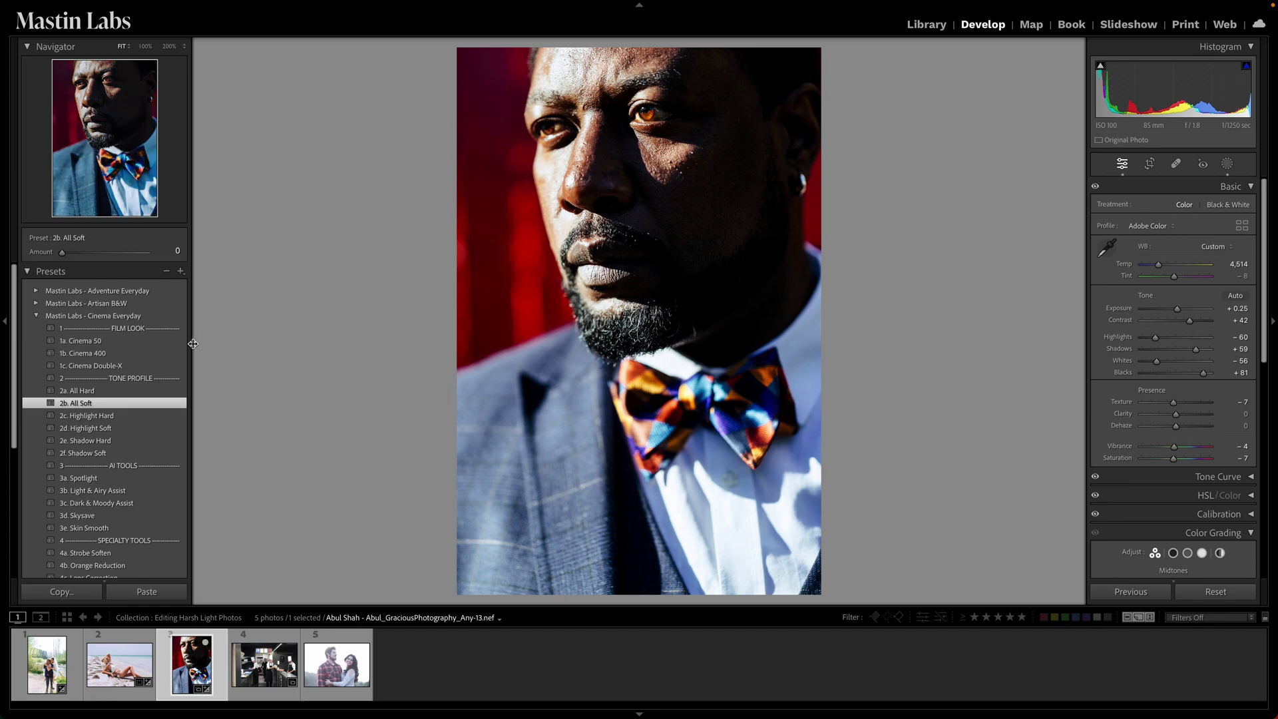
- Apply the 4a. Strobe Soften preset to the bow tie portrait at an amount of 153
{"action": "scroll", "coordinate": [189, 352], "scroll_direction": "down", "scroll_amount": 2}
{"action": "scroll", "coordinate": [189, 352], "scroll_direction": "down", "scroll_amount": 2}
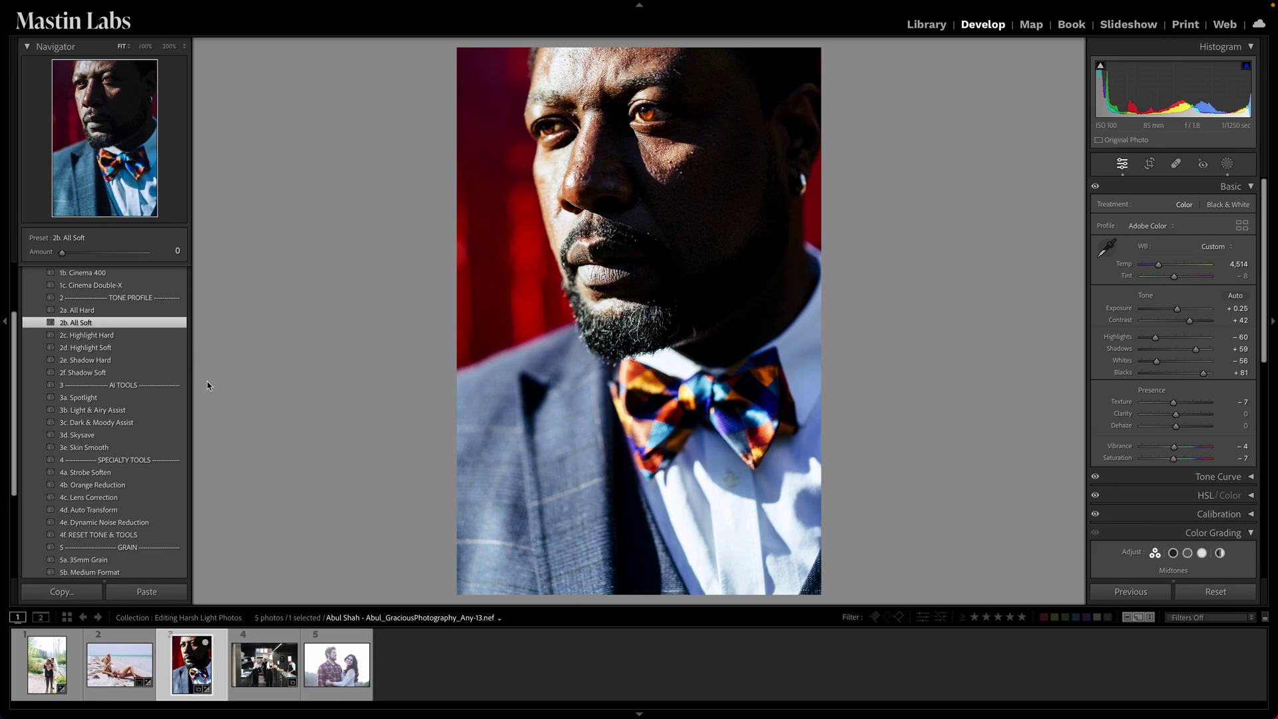
{"action": "left_click", "coordinate": [179, 477]}
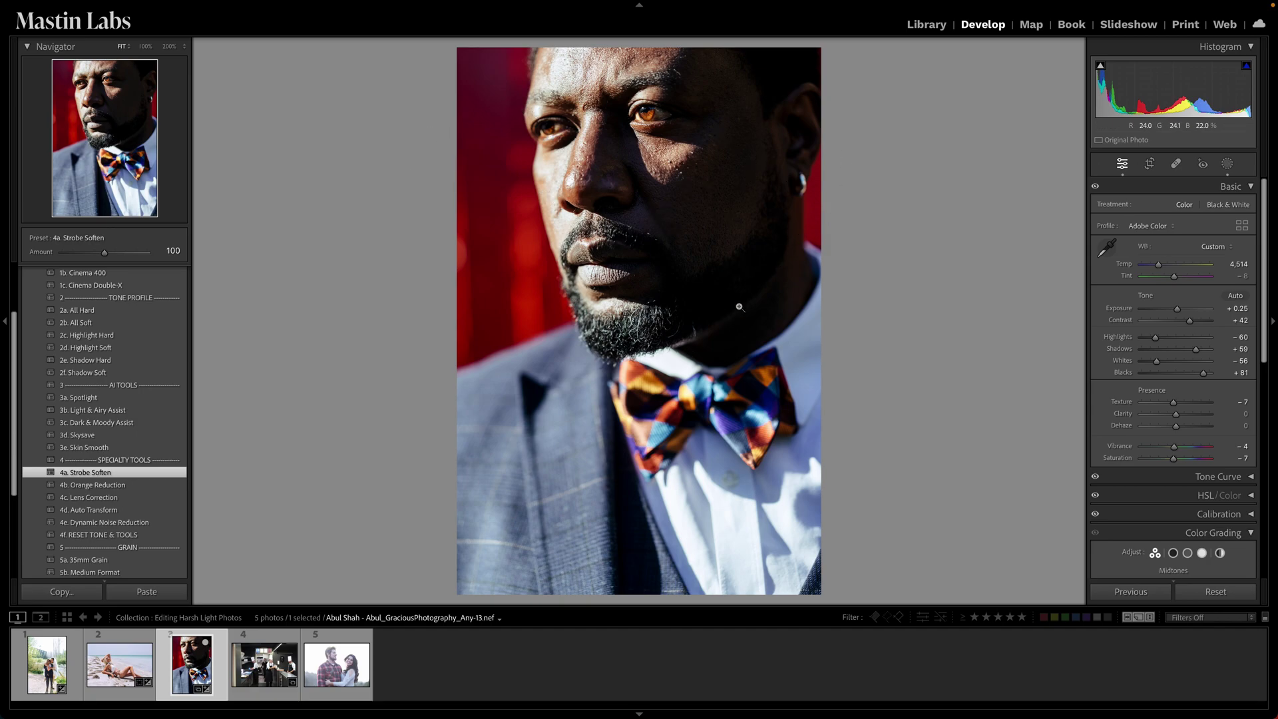
{"action": "mouse_move", "coordinate": [110, 257]}
{"action": "left_mouse_down"}
{"action": "mouse_move", "coordinate": [40, 255]}
{"action": "mouse_move", "coordinate": [168, 254]}
{"action": "mouse_move", "coordinate": [87, 256]}
{"action": "mouse_move", "coordinate": [126, 259]}
{"action": "left_mouse_up"}
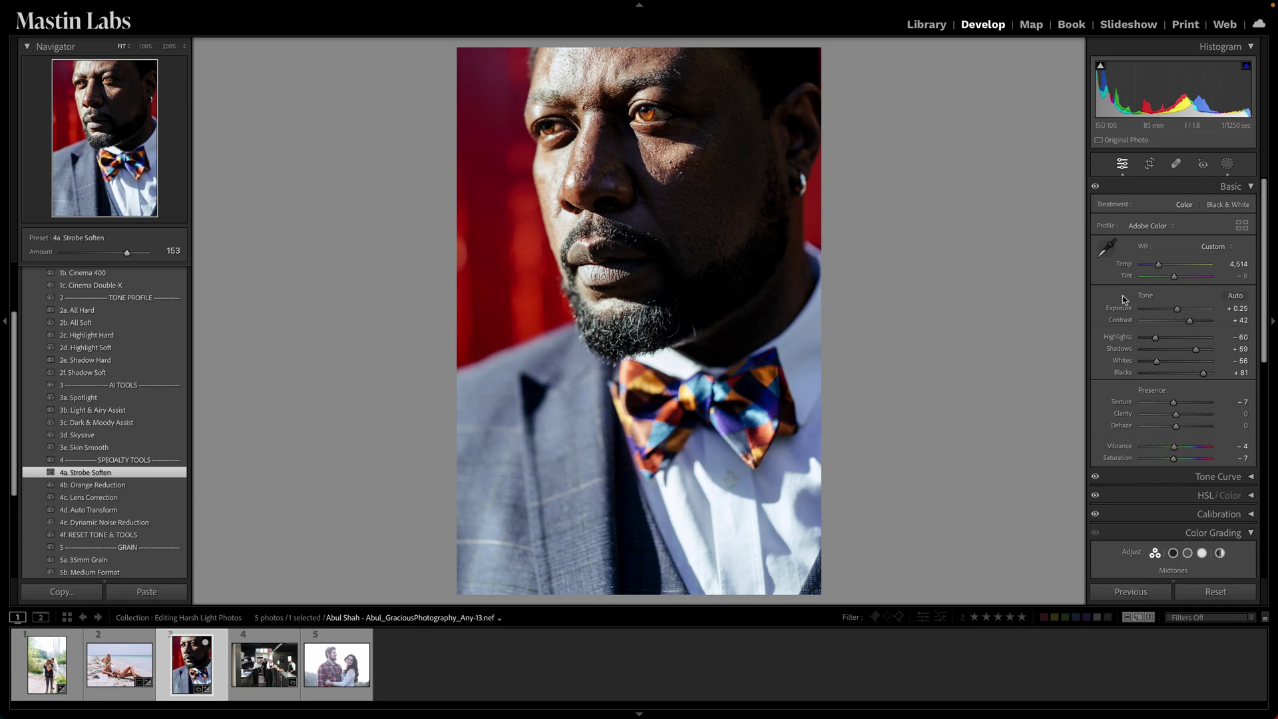
- Set the bow tie portrait's exposure to −0.05 and compare the edit with the original photo
{"action": "left_click_drag", "start_coordinate": [1179, 314], "coordinate": [1175, 312]}
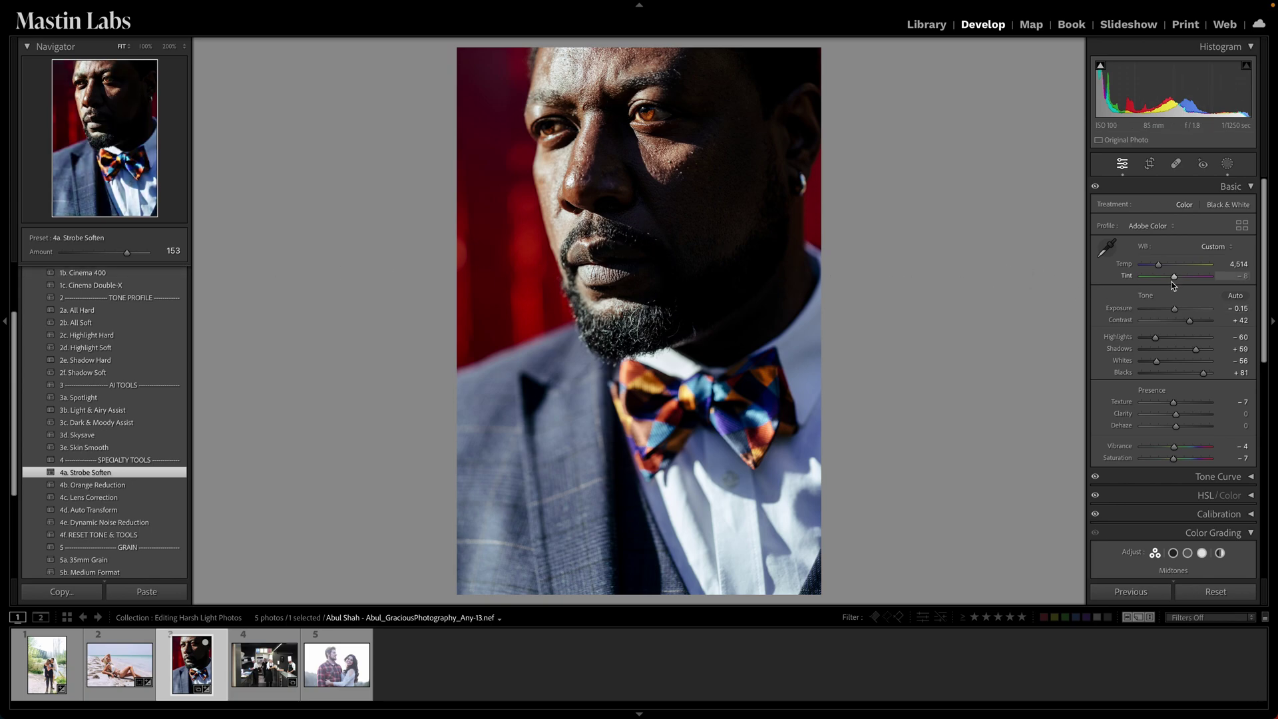
{"action": "left_click_drag", "start_coordinate": [1174, 310], "coordinate": [1176, 310]}
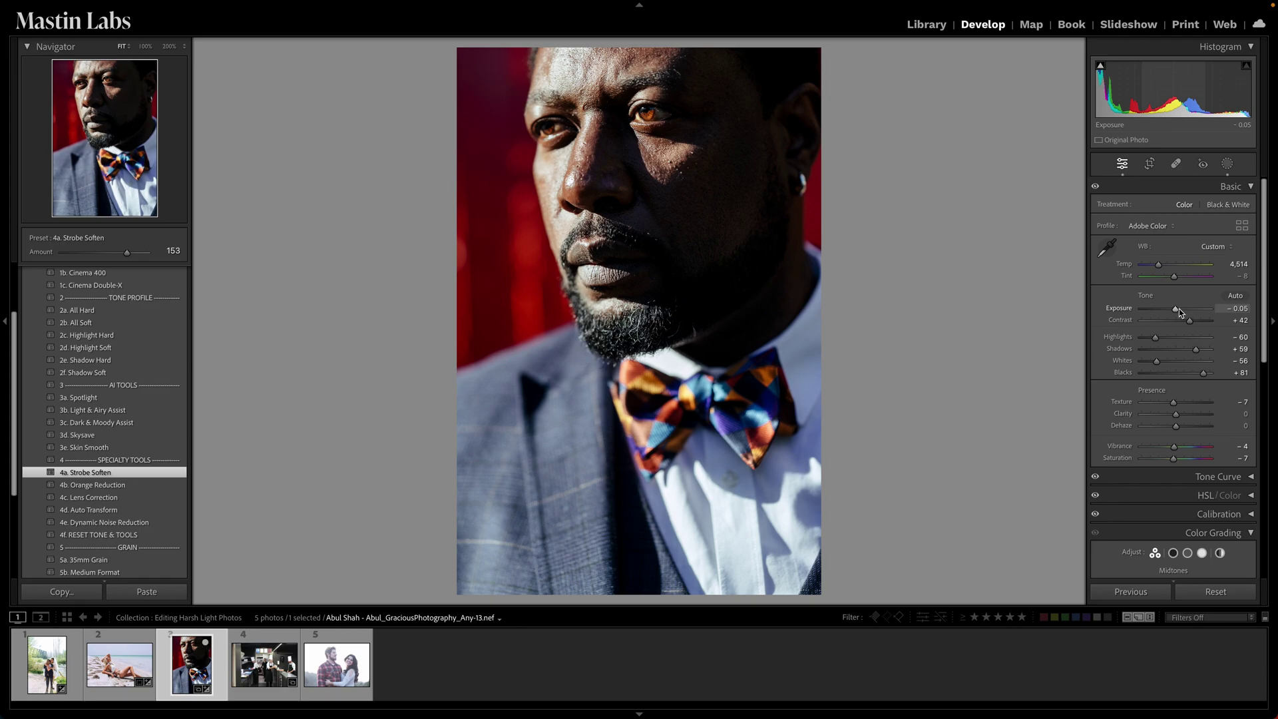
{"action": "key", "text": "backslash"}
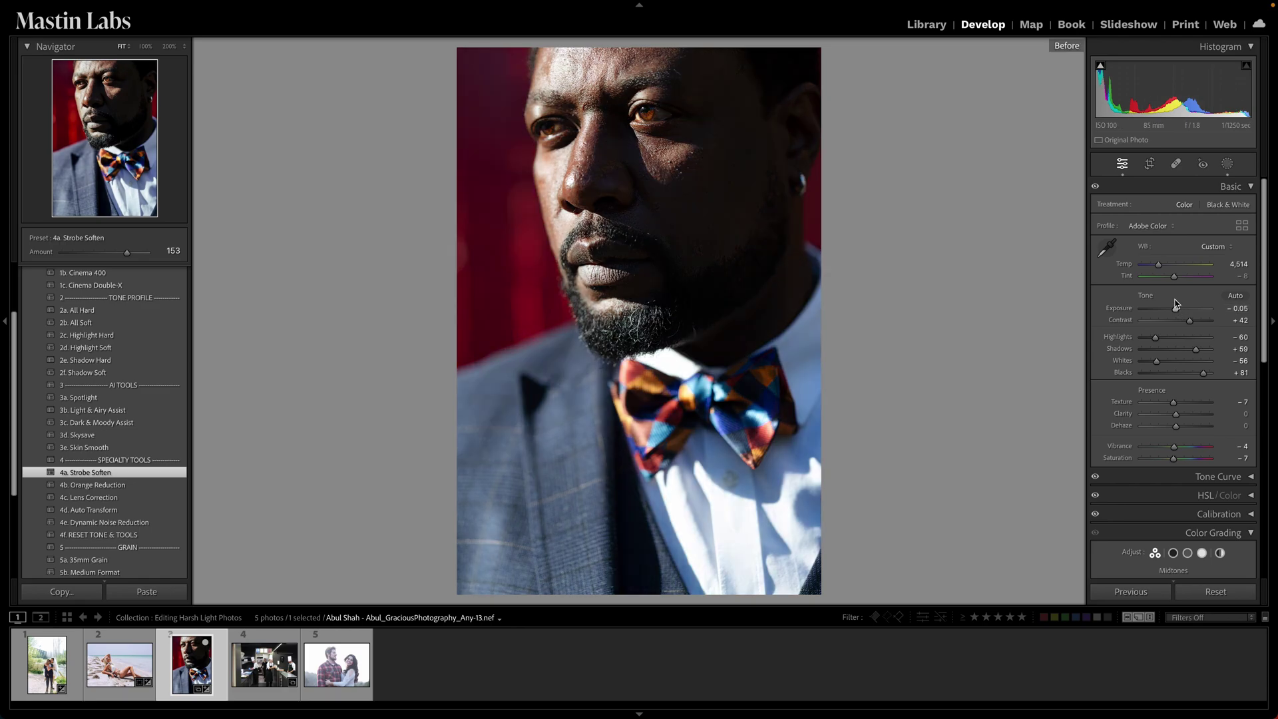
{"action": "key", "text": "backslash"}
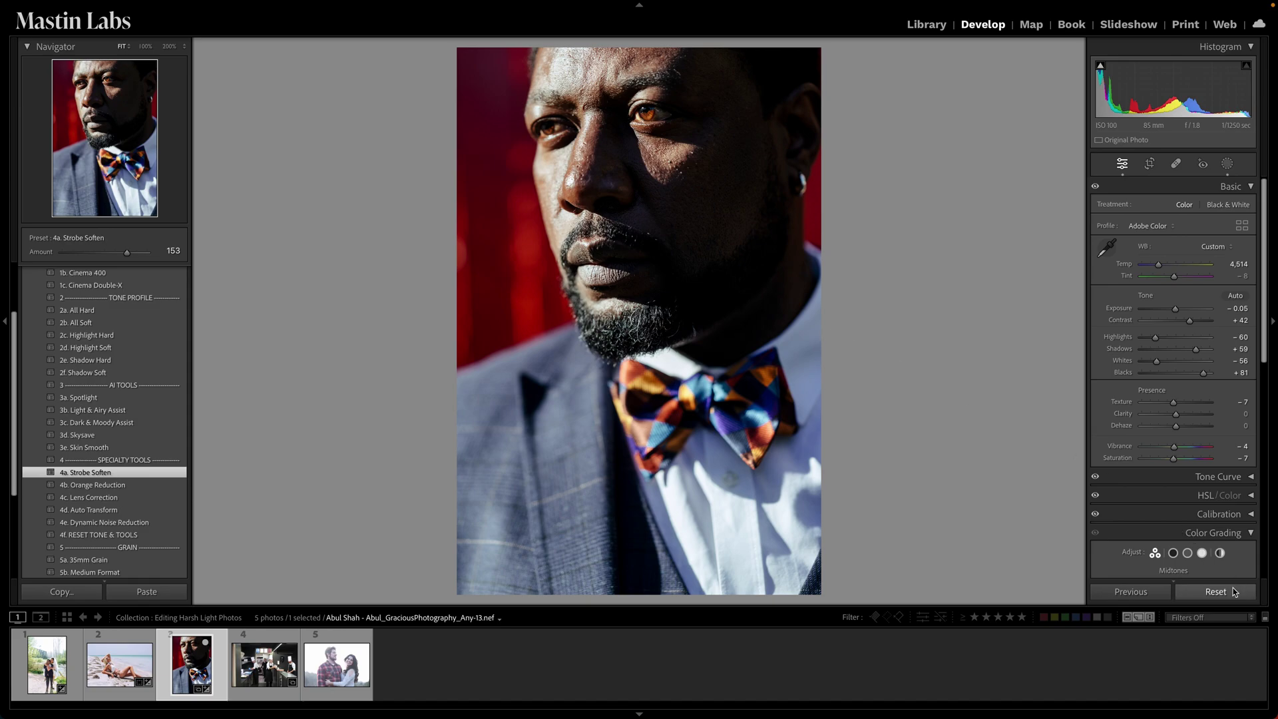
- Reset all edits on the bow tie portrait and apply the 1b. Cinema 400 preset again
{"action": "left_click", "coordinate": [1216, 592]}
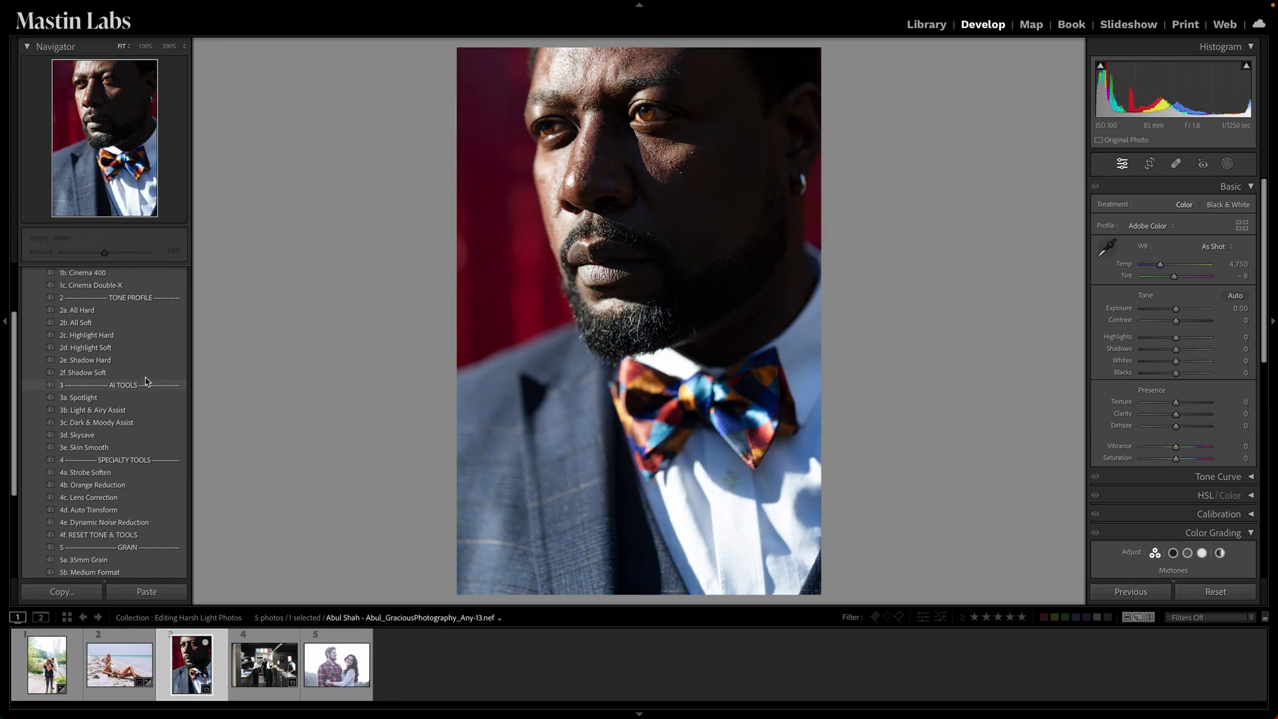
{"action": "scroll", "coordinate": [153, 380], "scroll_direction": "up", "scroll_amount": 3}
{"action": "left_click", "coordinate": [167, 353]}
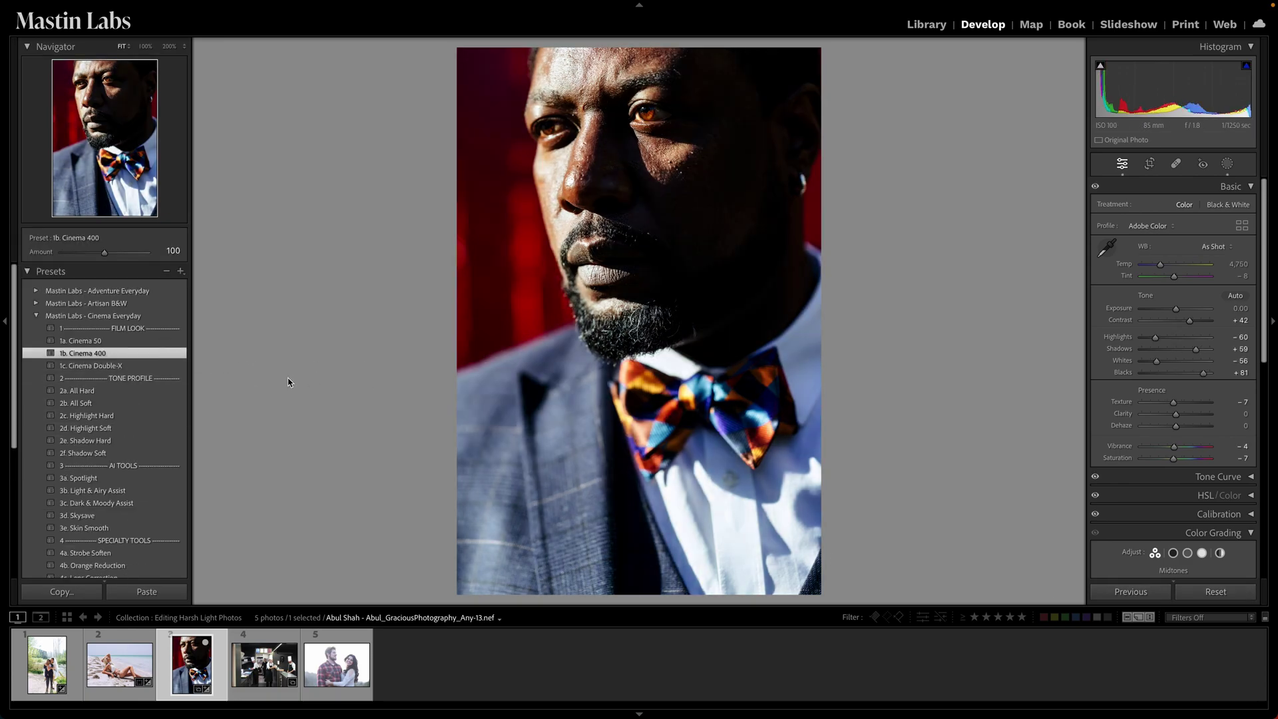
- Add the 2a. All Hard tone profile to the bow tie portrait at an amount of 200 and set exposure to −0.50
{"action": "left_click", "coordinate": [165, 392]}
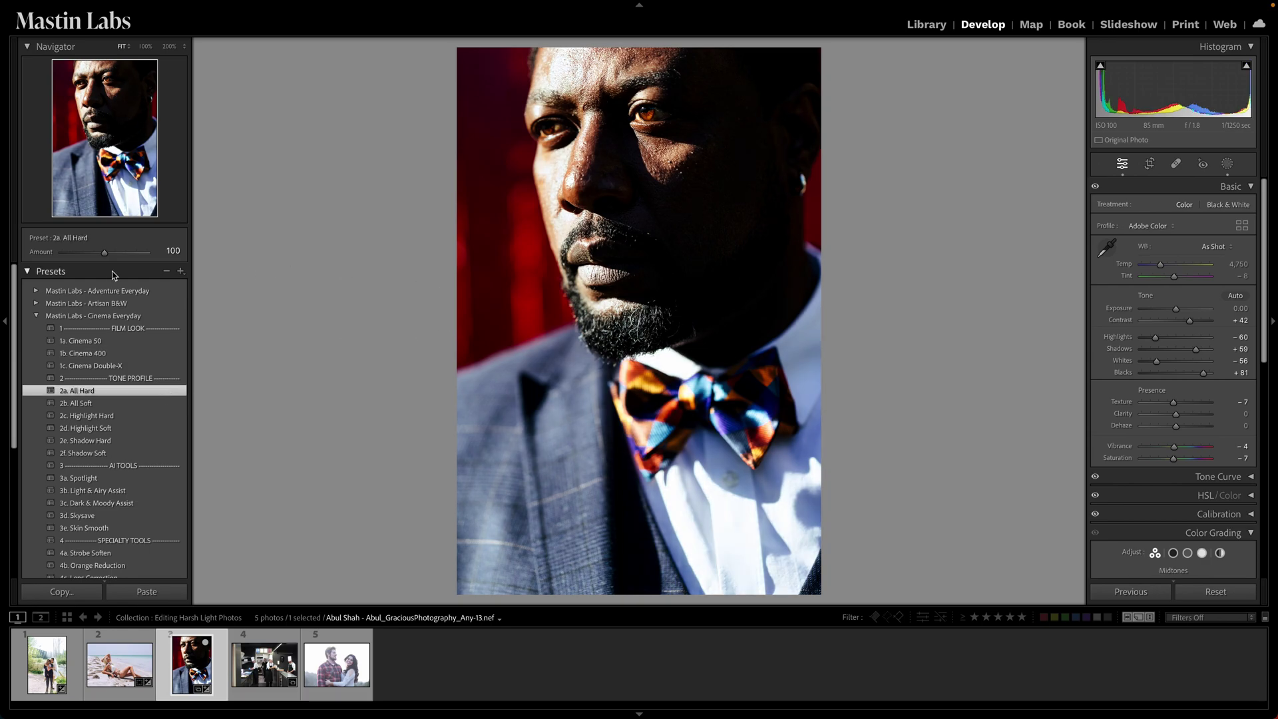
{"action": "left_click_drag", "start_coordinate": [114, 258], "coordinate": [1265, 261]}
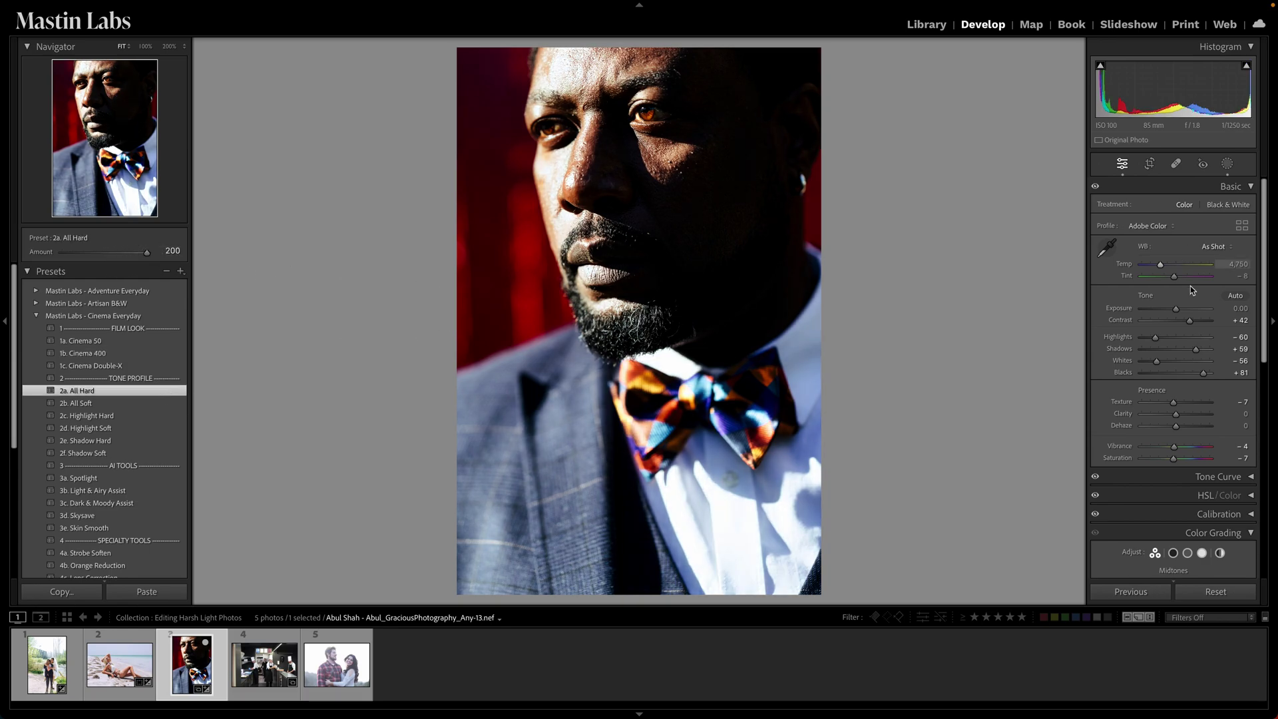
{"action": "left_click_drag", "start_coordinate": [1176, 309], "coordinate": [1173, 313]}
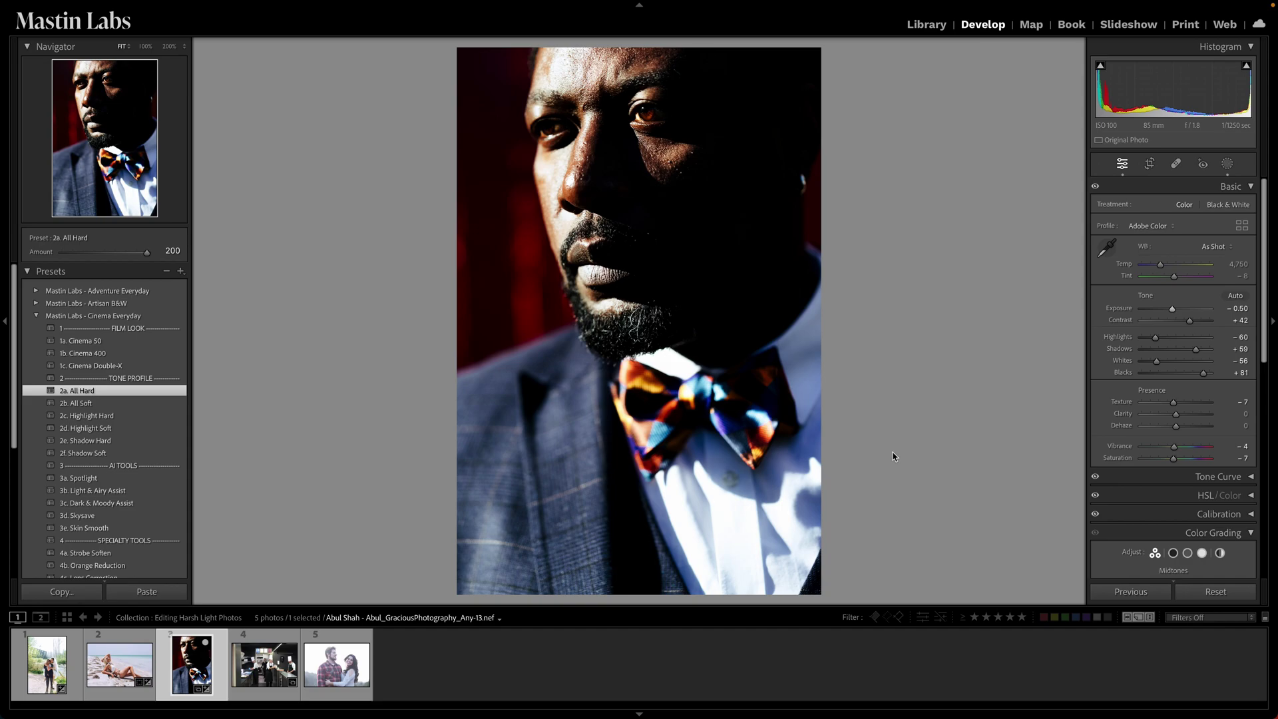
- Switch to the kitchen photo of the chefs, apply the 1b. Cinema 400 preset and set exposure to −0.15
{"action": "left_click", "coordinate": [286, 665]}
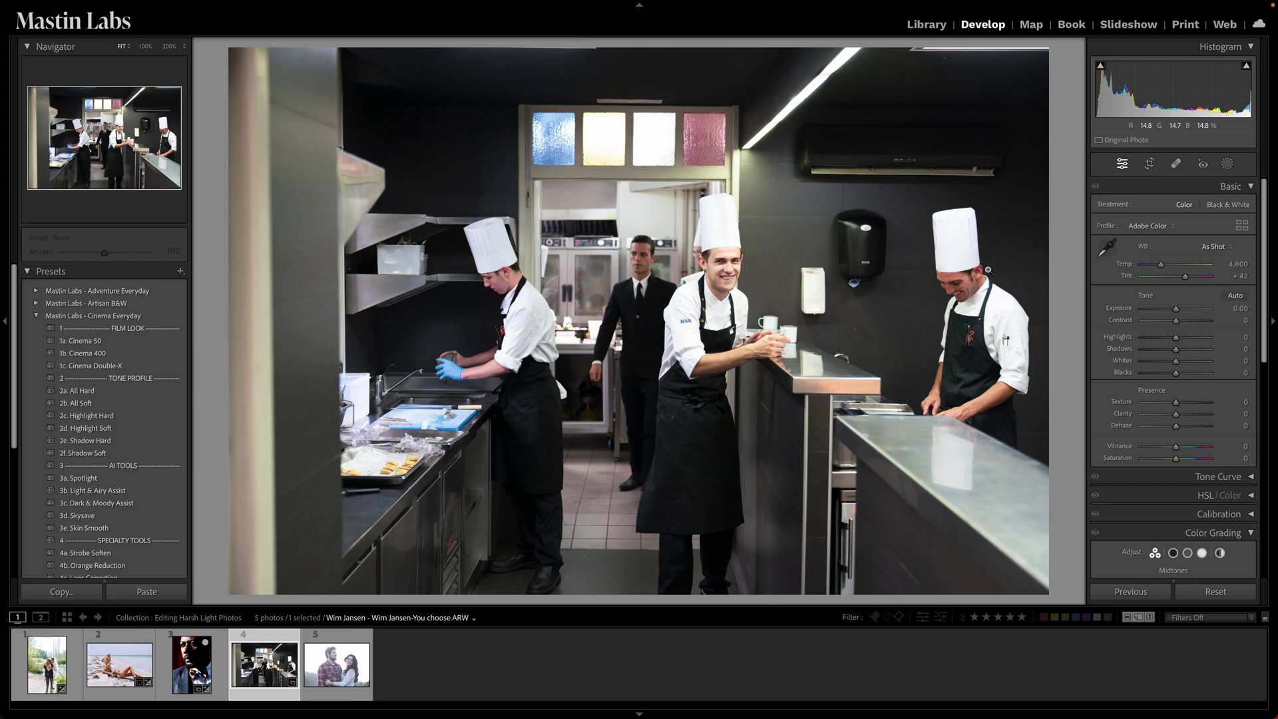
{"action": "left_click", "coordinate": [1232, 533]}
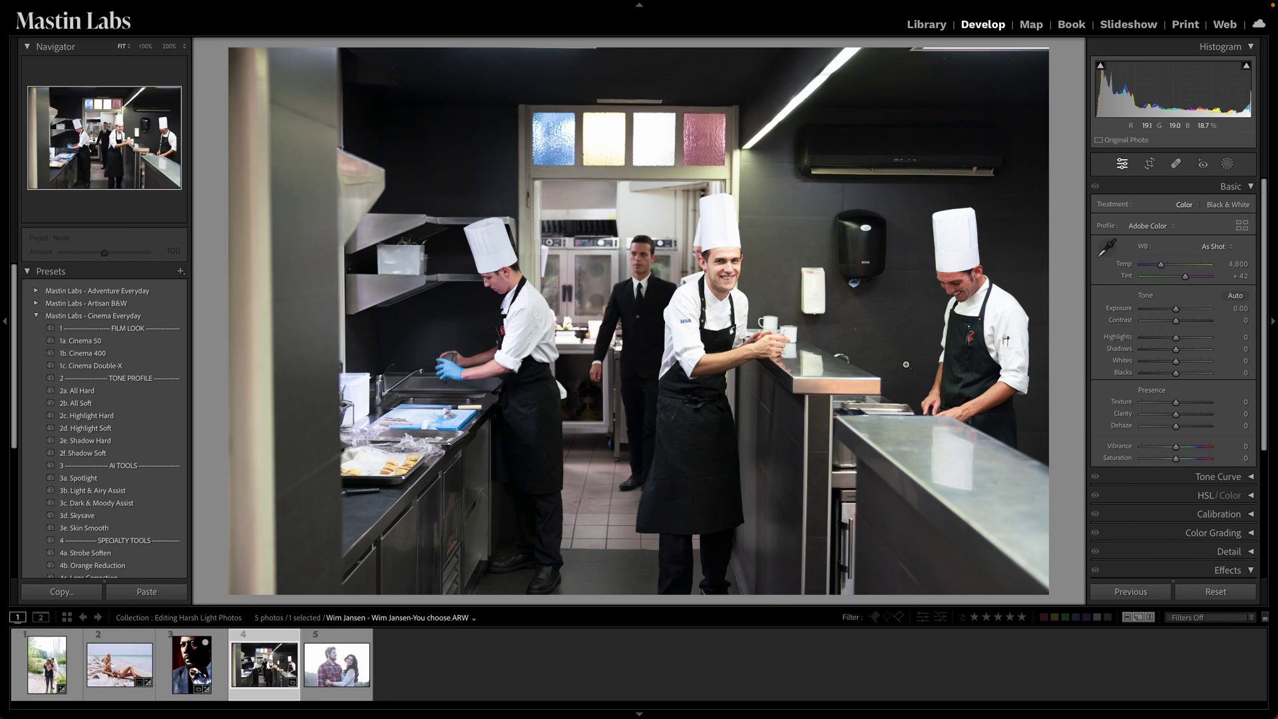
{"action": "left_click", "coordinate": [158, 355]}
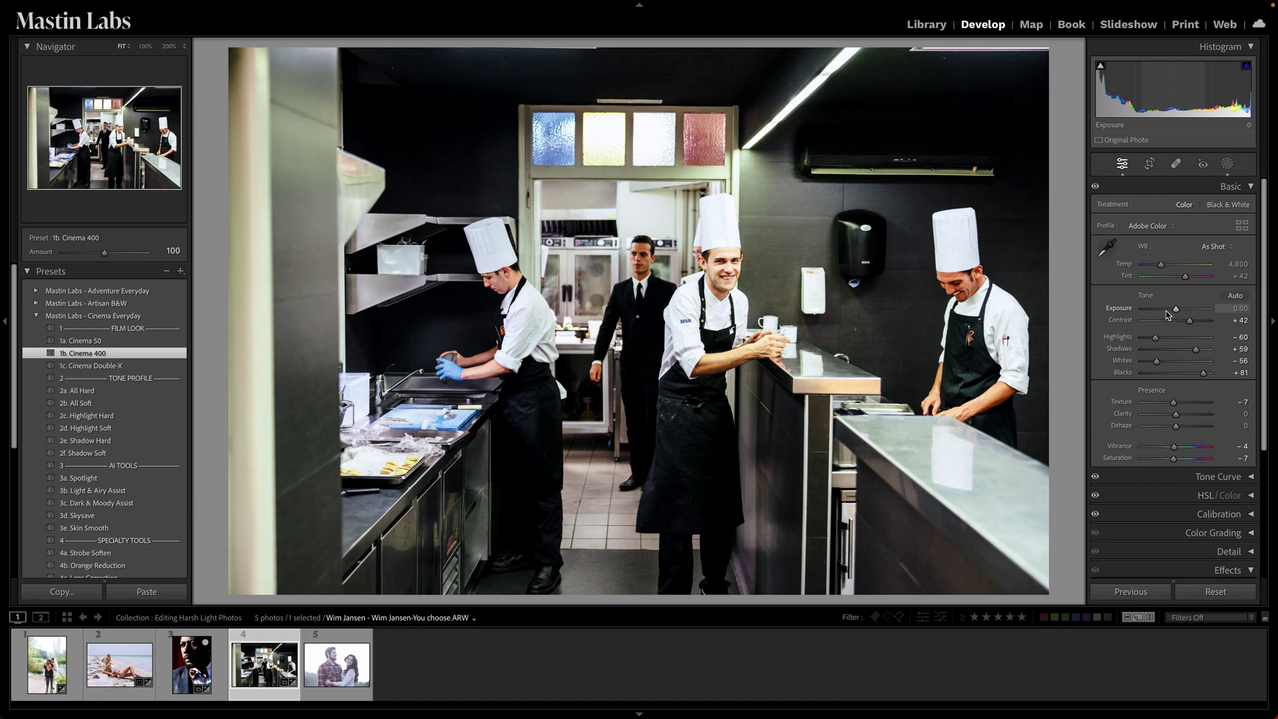
{"action": "left_click_drag", "start_coordinate": [1176, 310], "coordinate": [1174, 313]}
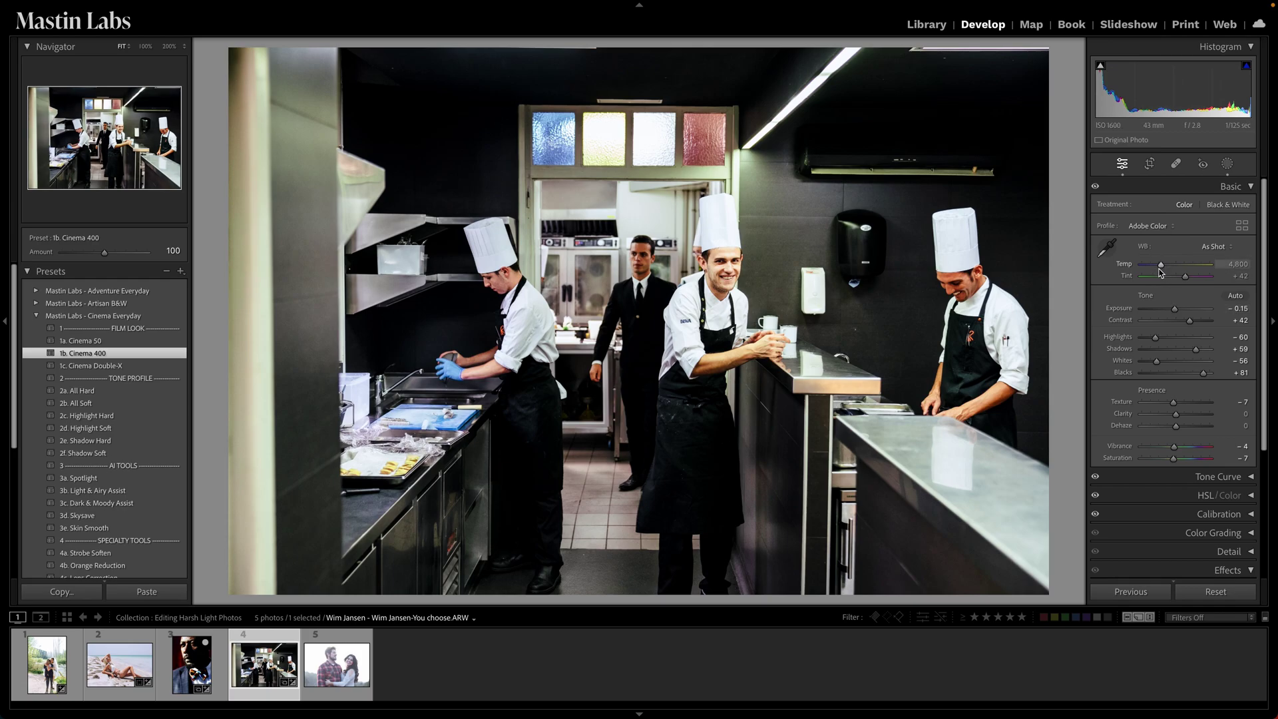
- Set the kitchen photo's white balance to a temperature of 4,800 and a tint of +45
{"action": "left_click_drag", "start_coordinate": [1161, 269], "coordinate": [1161, 269]}
{"action": "left_click", "coordinate": [1237, 264]}
{"action": "type", "text": "4800"}
{"action": "key", "text": "Return"}
{"action": "left_click", "coordinate": [1238, 276]}
{"action": "key", "text": "Down"}
{"action": "key", "text": "Return"}
- Add 2f. Shadow Soft at 157 and 3b. Light & Airy Assist to the kitchen photo, with exposure at −0.30
{"action": "left_click", "coordinate": [96, 453]}
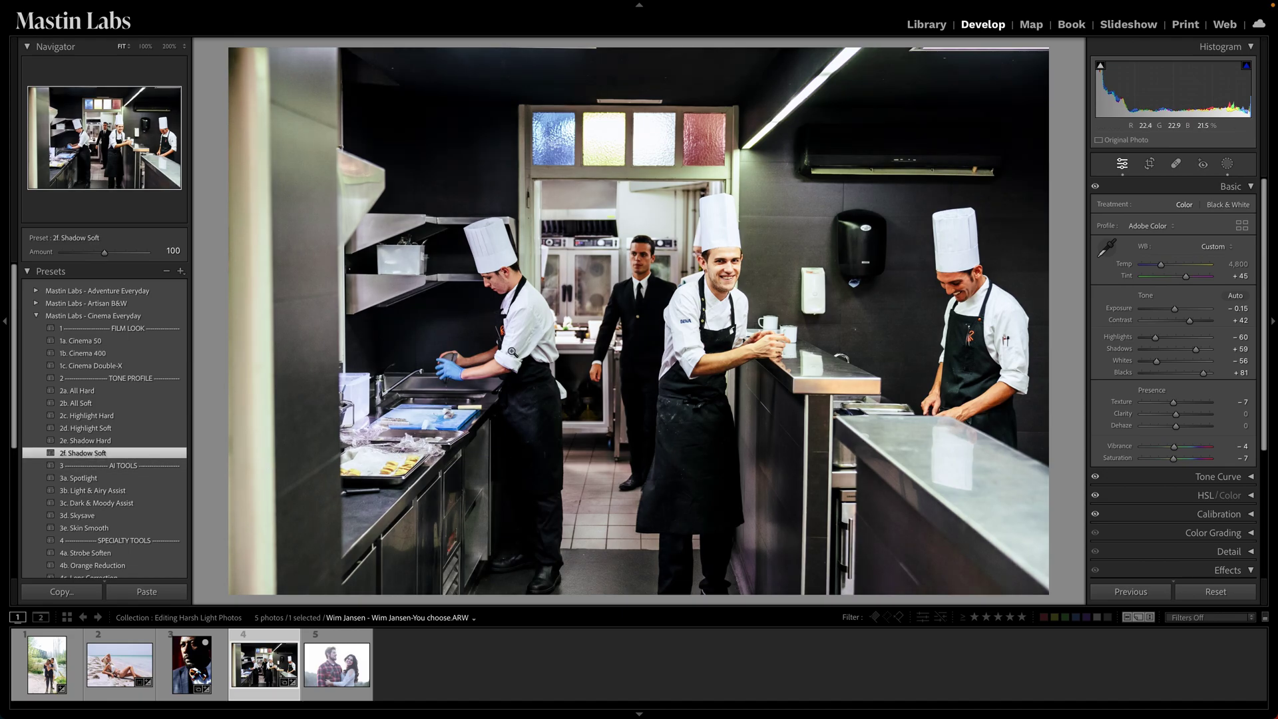
{"action": "mouse_move", "coordinate": [105, 255]}
{"action": "left_mouse_down"}
{"action": "mouse_move", "coordinate": [157, 253]}
{"action": "mouse_move", "coordinate": [5, 258]}
{"action": "mouse_move", "coordinate": [150, 253]}
{"action": "mouse_move", "coordinate": [100, 253]}
{"action": "mouse_move", "coordinate": [129, 255]}
{"action": "left_mouse_up"}
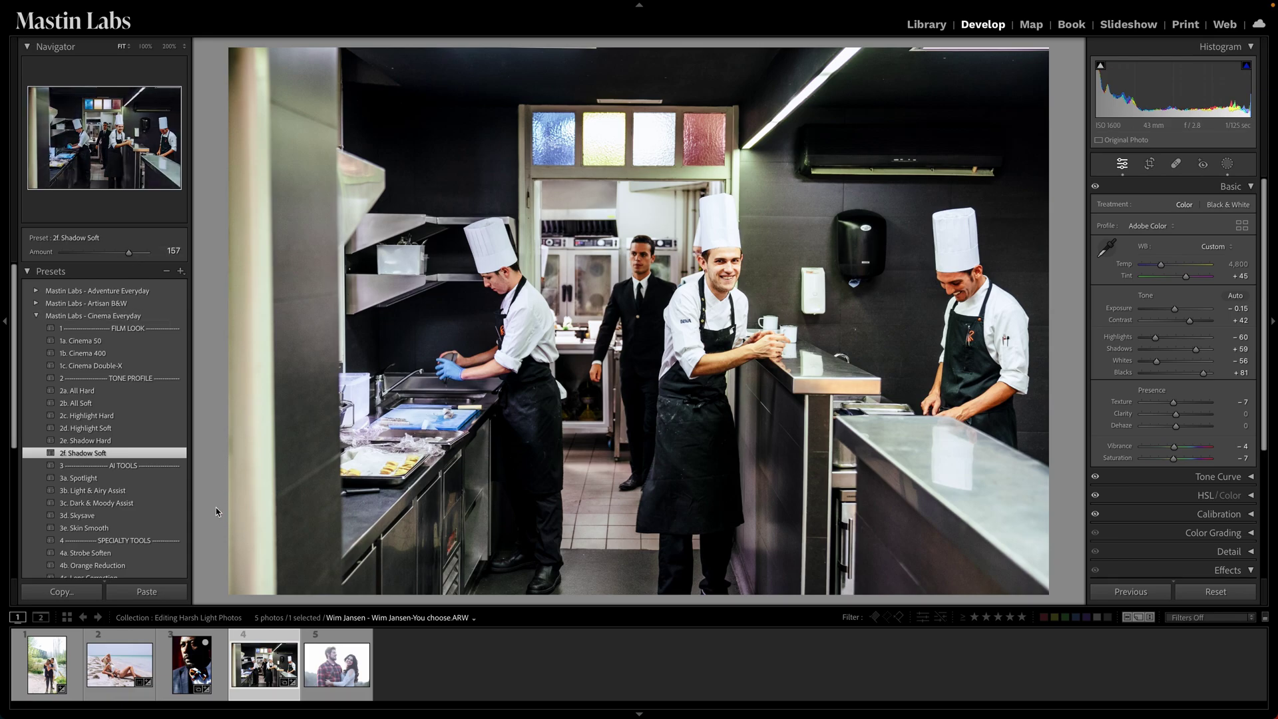
{"action": "left_click", "coordinate": [171, 491]}
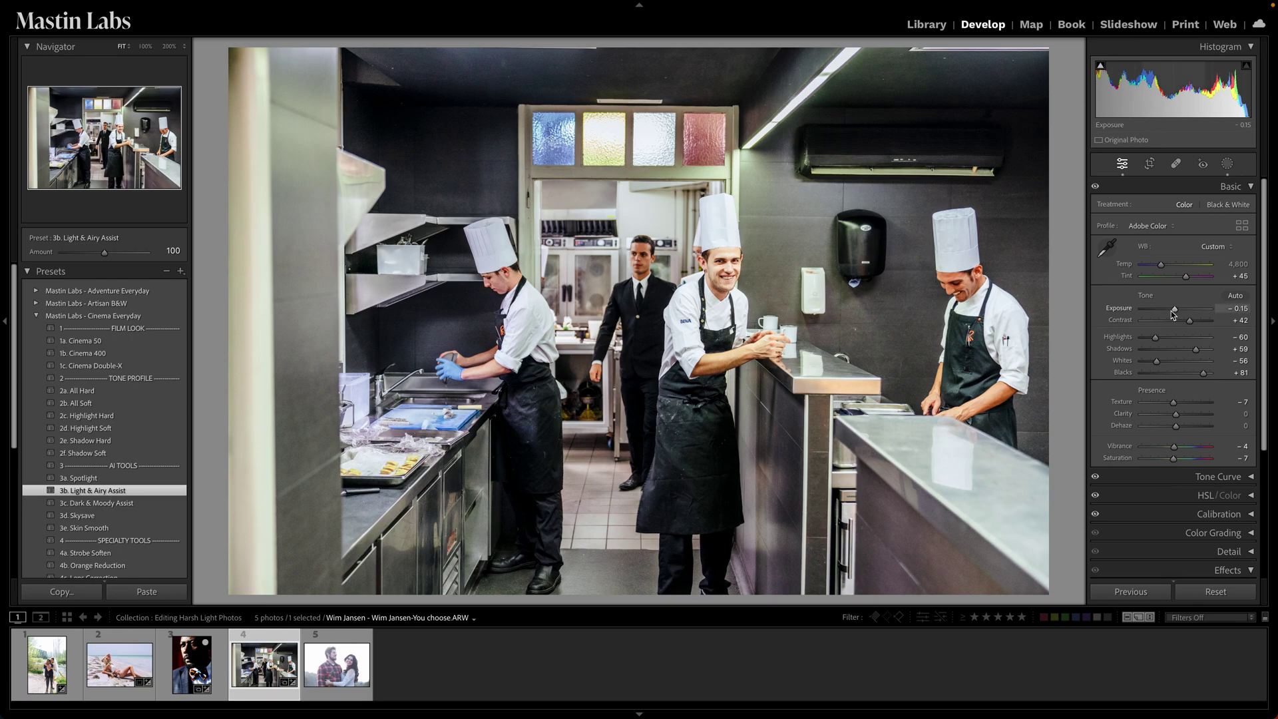
{"action": "left_click_drag", "start_coordinate": [1174, 313], "coordinate": [1173, 315]}
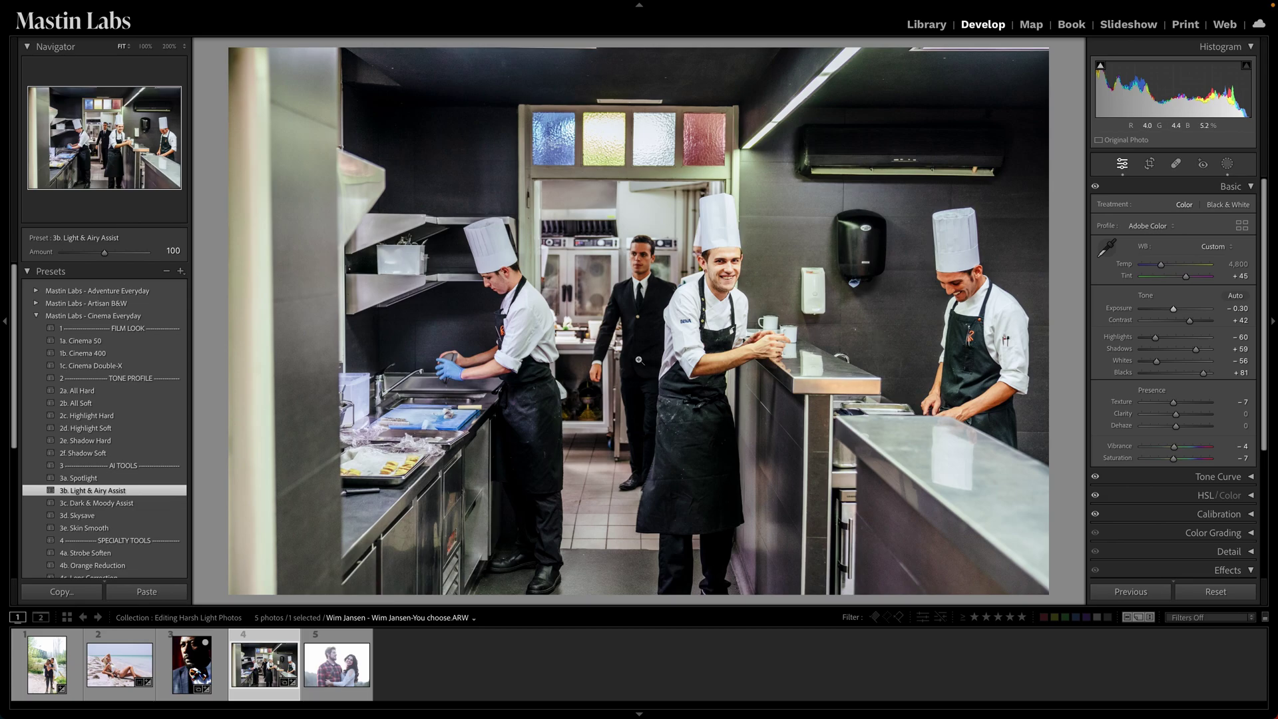
- Add a diagonal linear gradient mask over the lower-left of the kitchen photo and set its exposure to −0.43
{"action": "key", "text": "shift+w"}
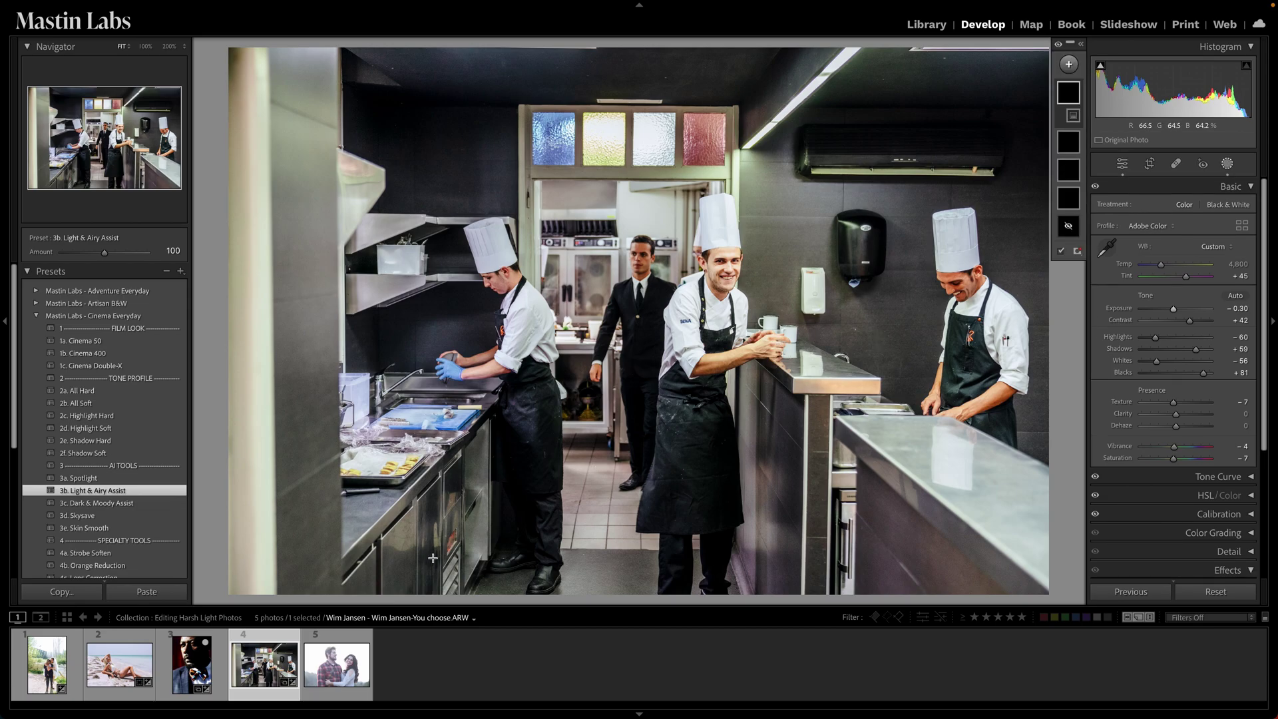
{"action": "key", "text": "m"}
{"action": "left_click_drag", "start_coordinate": [389, 570], "coordinate": [521, 273]}
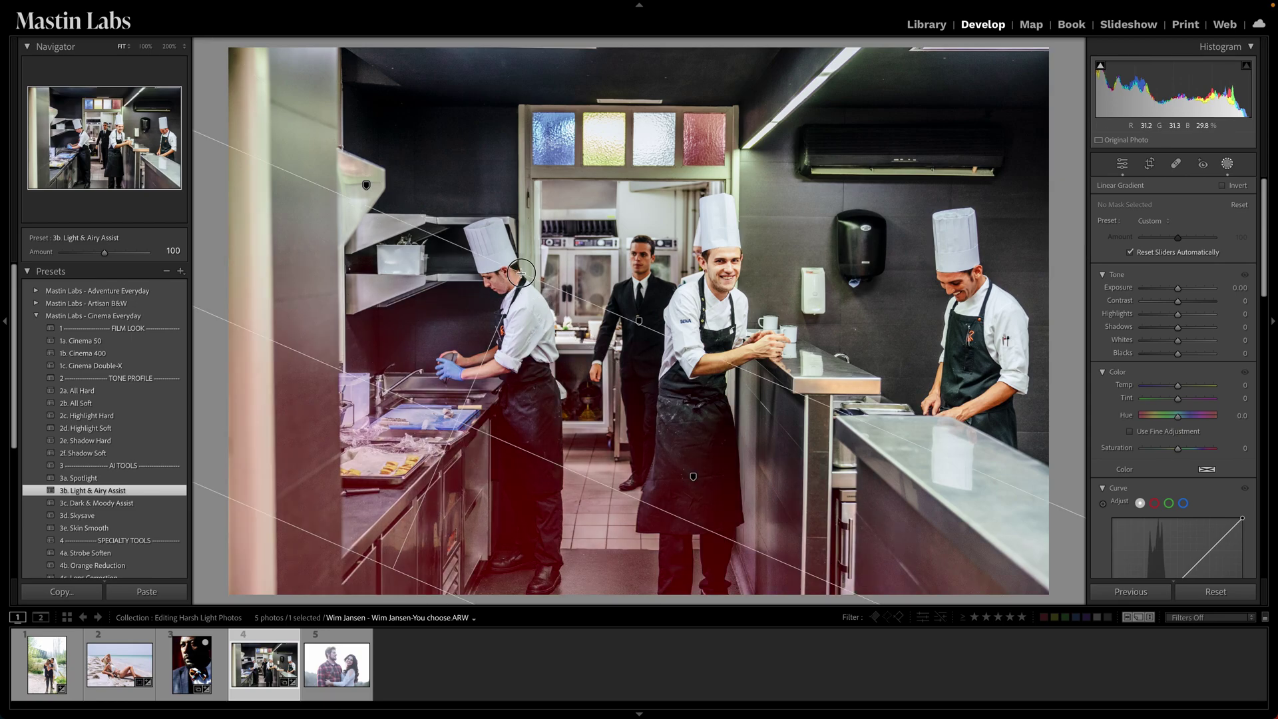
{"action": "left_click_drag", "start_coordinate": [1178, 289], "coordinate": [1173, 293]}
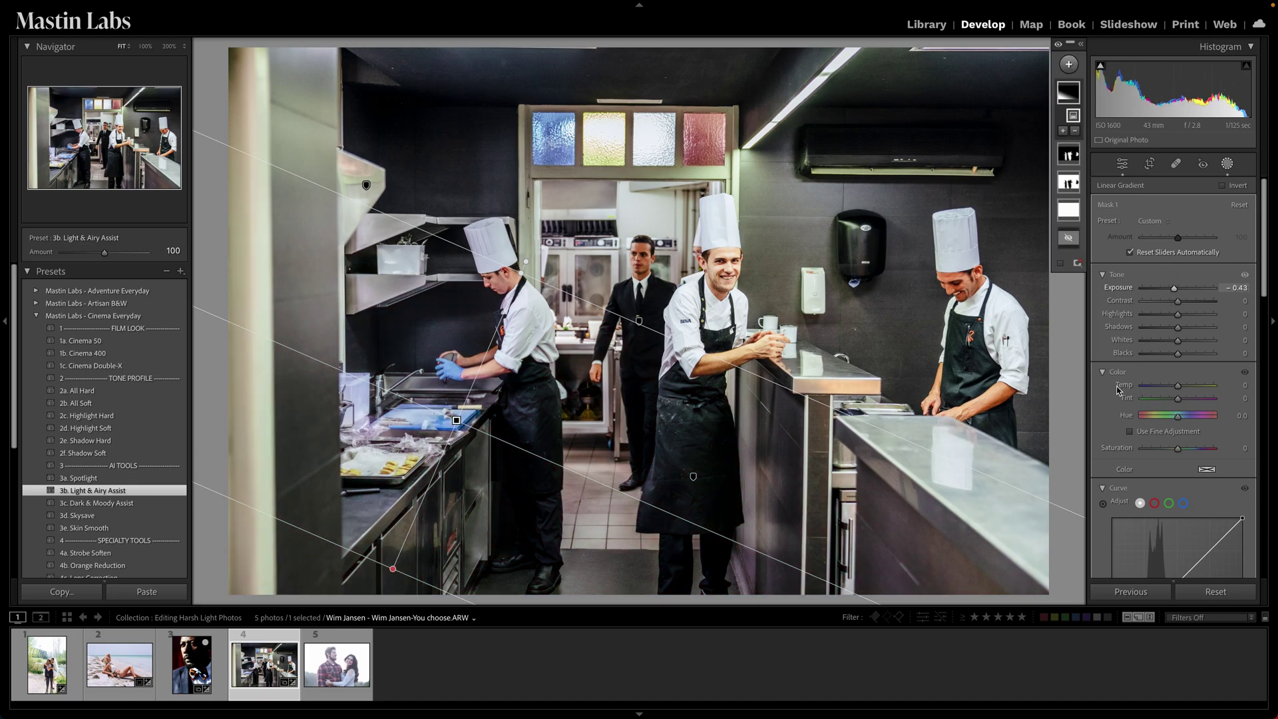
{"action": "key", "text": "shift+w"}
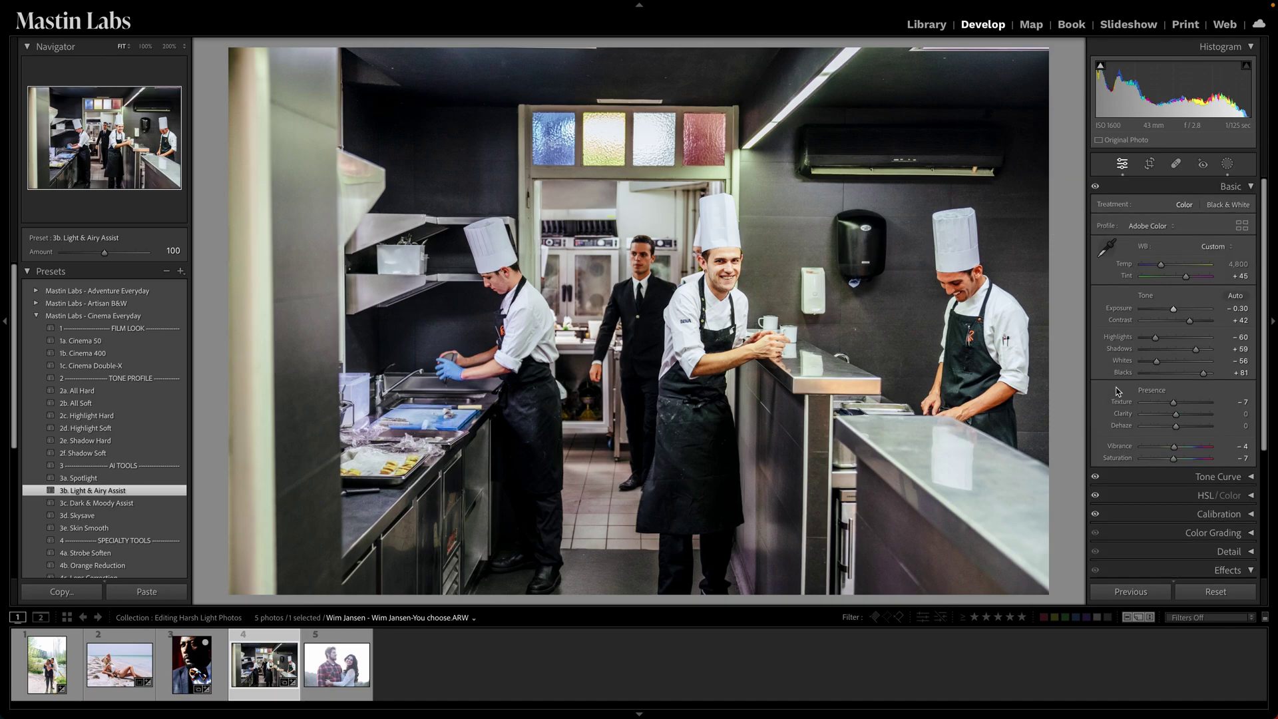
- Compare the edited kitchen photo with its original version twice
{"action": "key", "text": "backslash"}
{"action": "key", "text": "backslash"}
{"action": "key", "text": "backslash"}
{"action": "key", "text": "backslash"}
- Switch to the photo of the couple, check its highlights at an exposure of −5.00, and restore the default exposure
{"action": "left_click", "coordinate": [351, 678]}
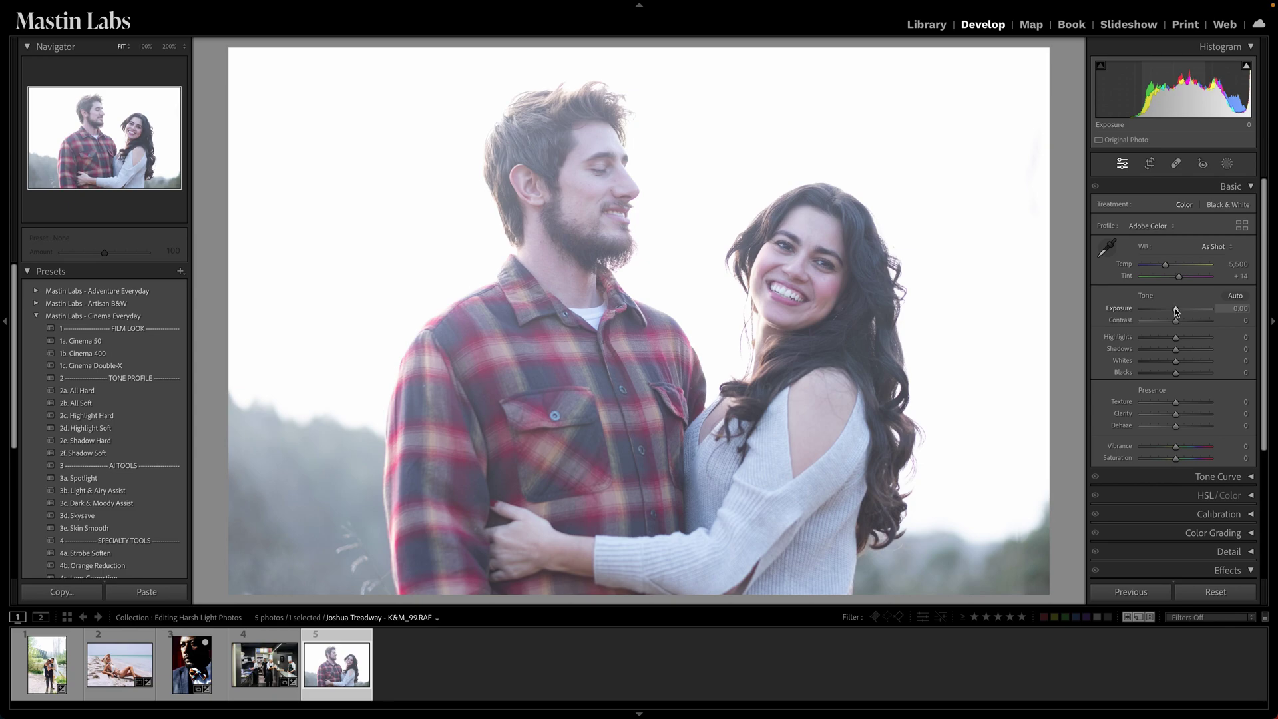
{"action": "left_click_drag", "start_coordinate": [1176, 310], "coordinate": [859, 331]}
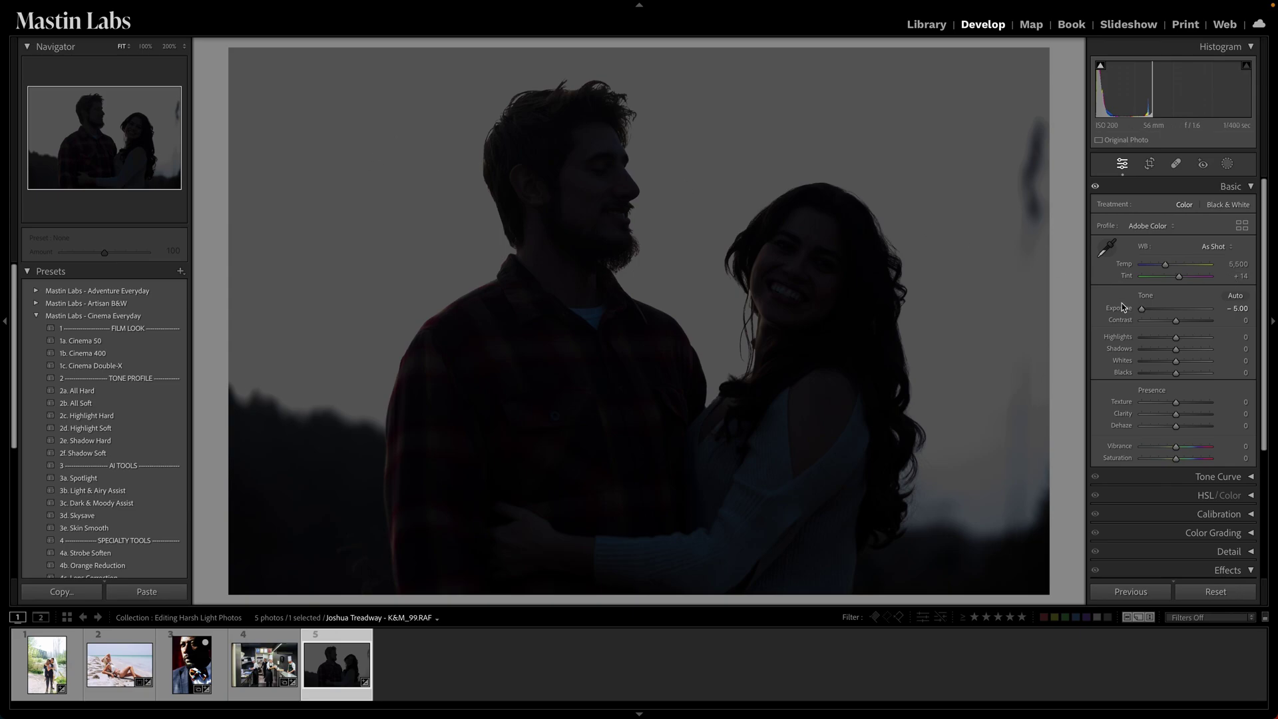
{"action": "double_click", "coordinate": [1143, 311]}
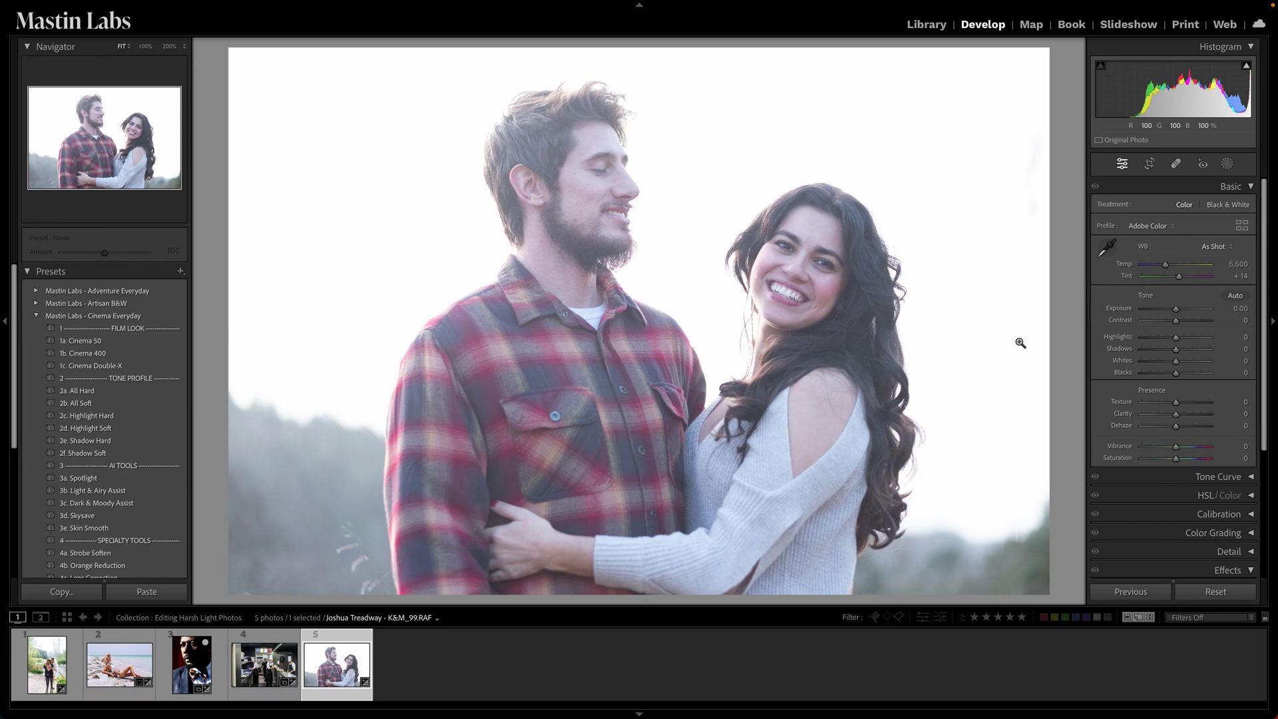
- Create a virtual copy of the couple photo
{"action": "right_click", "coordinate": [346, 666]}
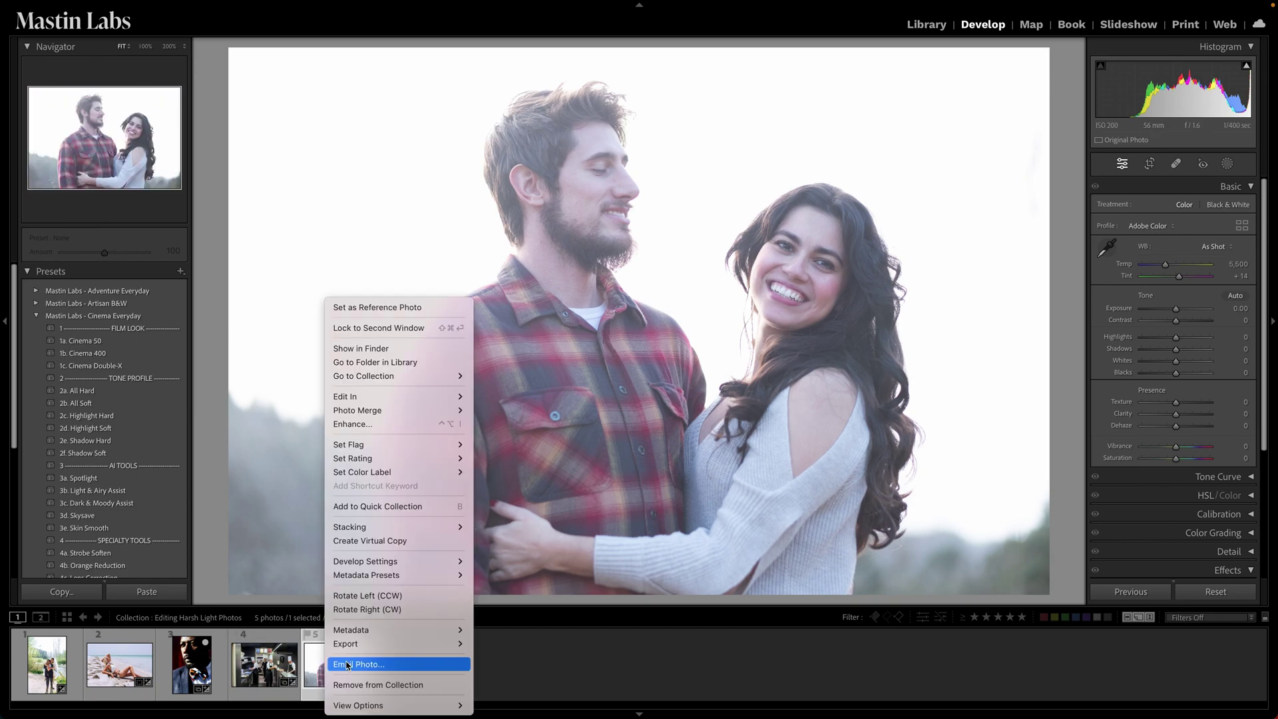
{"action": "left_click", "coordinate": [444, 542]}
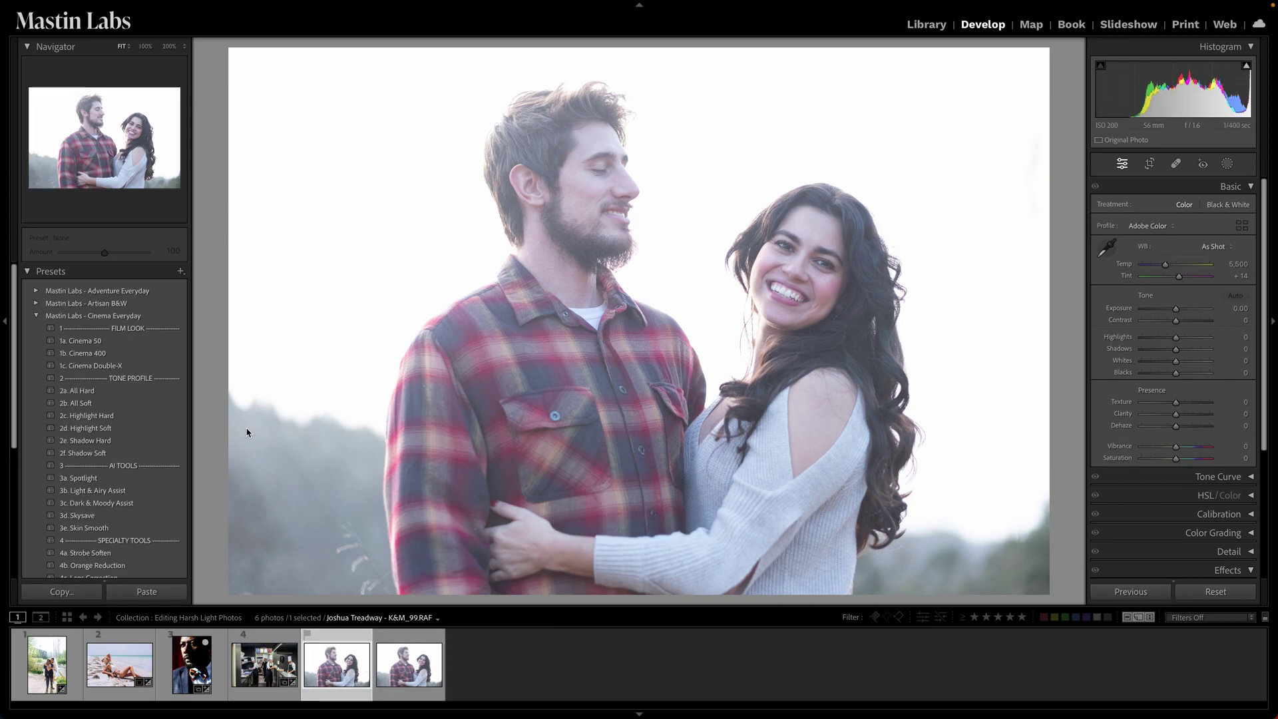
- Apply the 1b. Cinema 400 preset to the couple photo, set exposure to −1.15, and change the film look to 1a. Cinema 50
{"action": "left_click", "coordinate": [150, 355]}
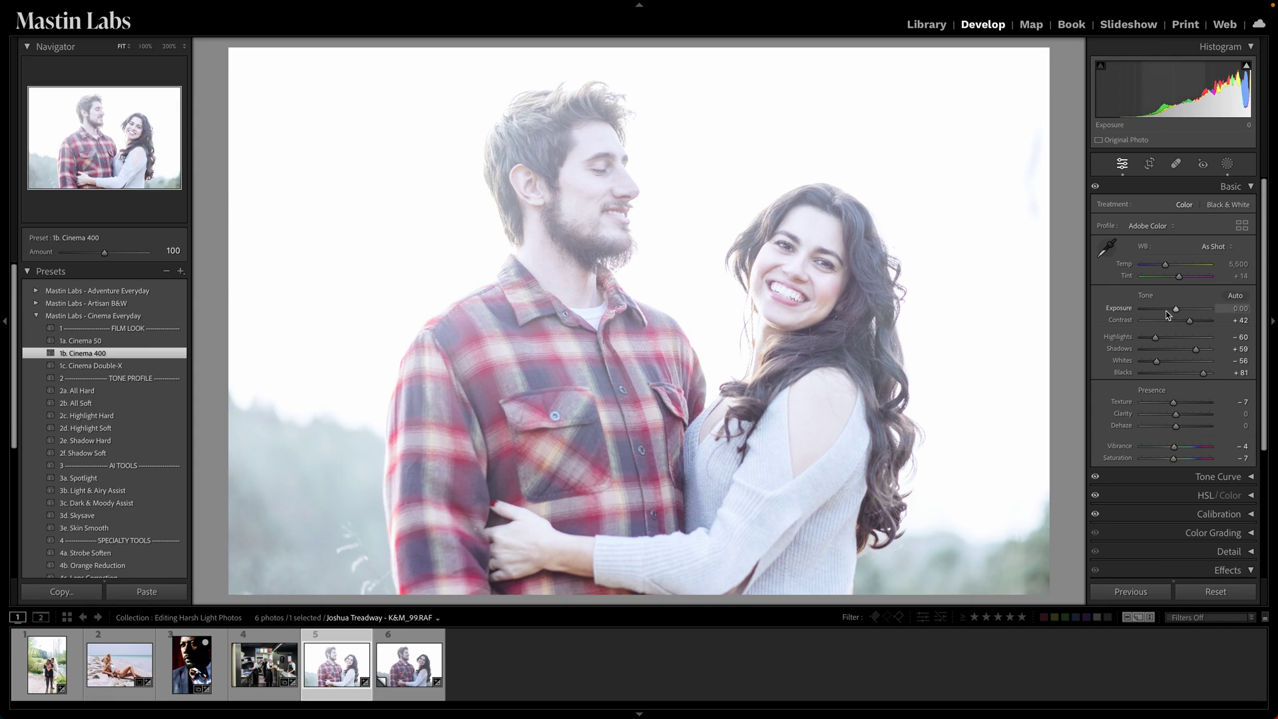
{"action": "left_click", "coordinate": [1166, 310]}
{"action": "left_click_drag", "start_coordinate": [1166, 310], "coordinate": [1168, 310]}
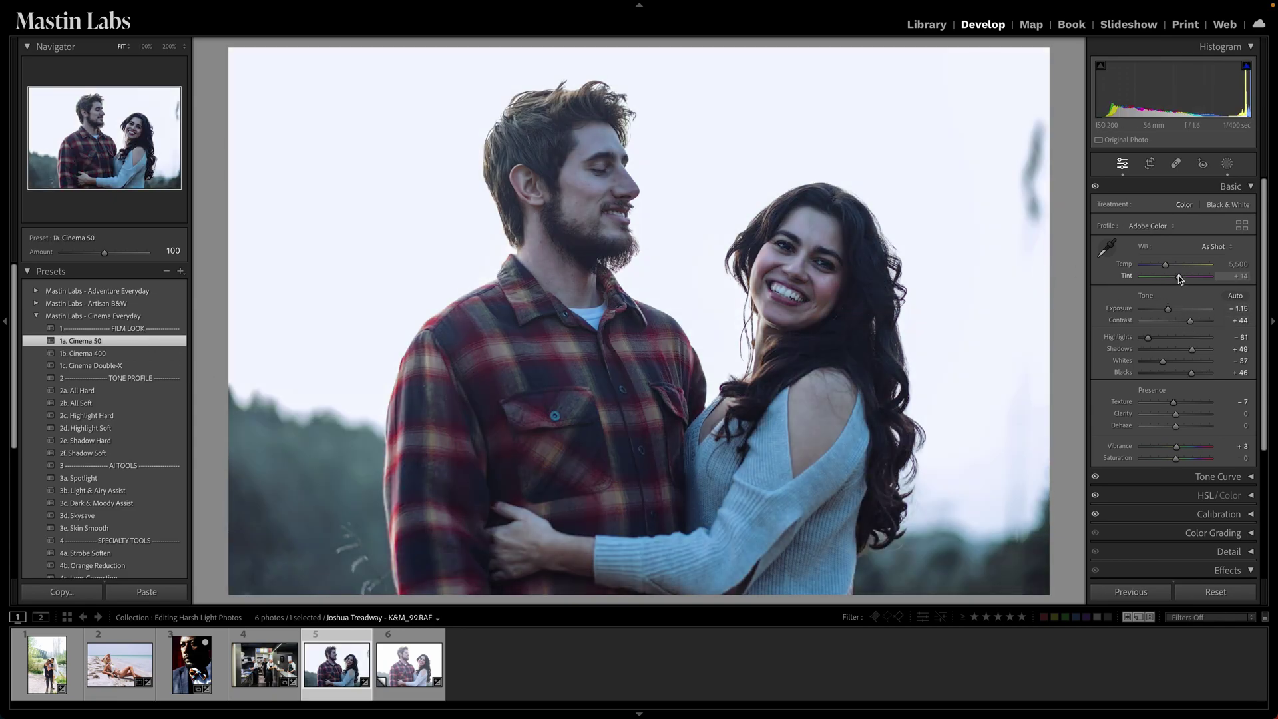
- Set the couple photo's temperature to 6,494 and exposure to −1.10, and apply the 3d. Skysave preset at amount 36
{"action": "left_click_drag", "start_coordinate": [1166, 264], "coordinate": [1171, 309]}
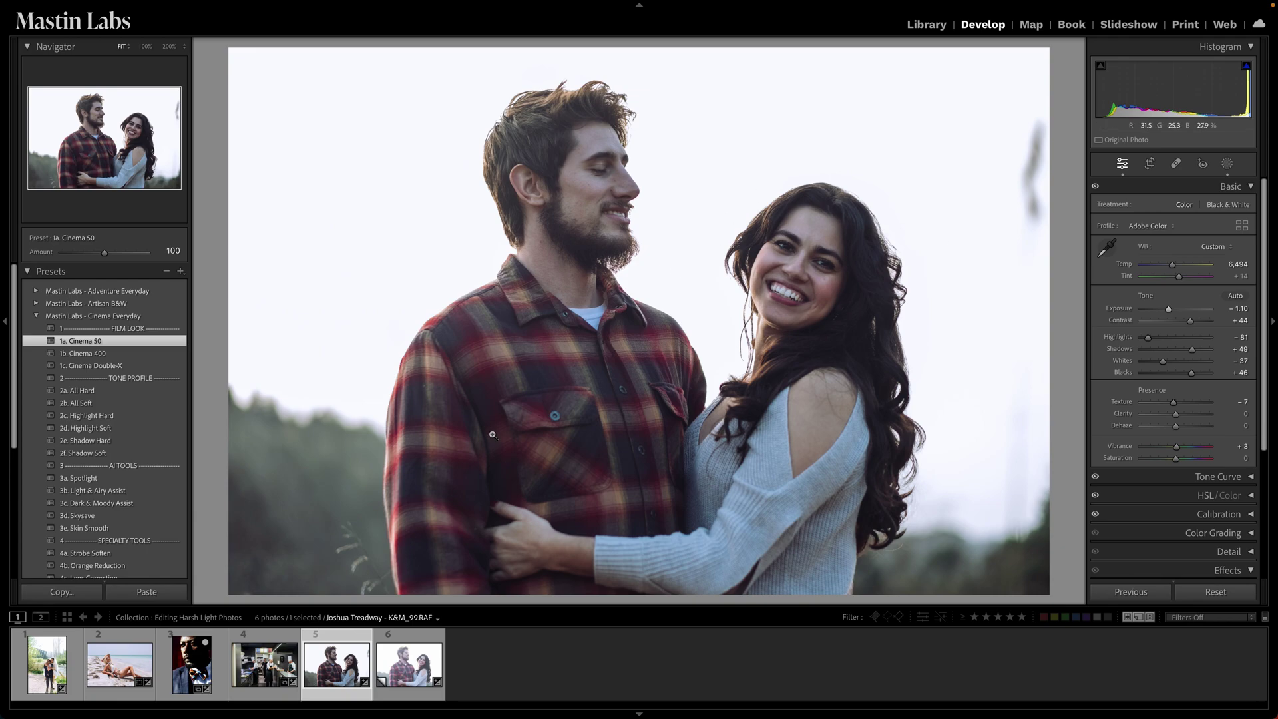
{"action": "left_click", "coordinate": [167, 516]}
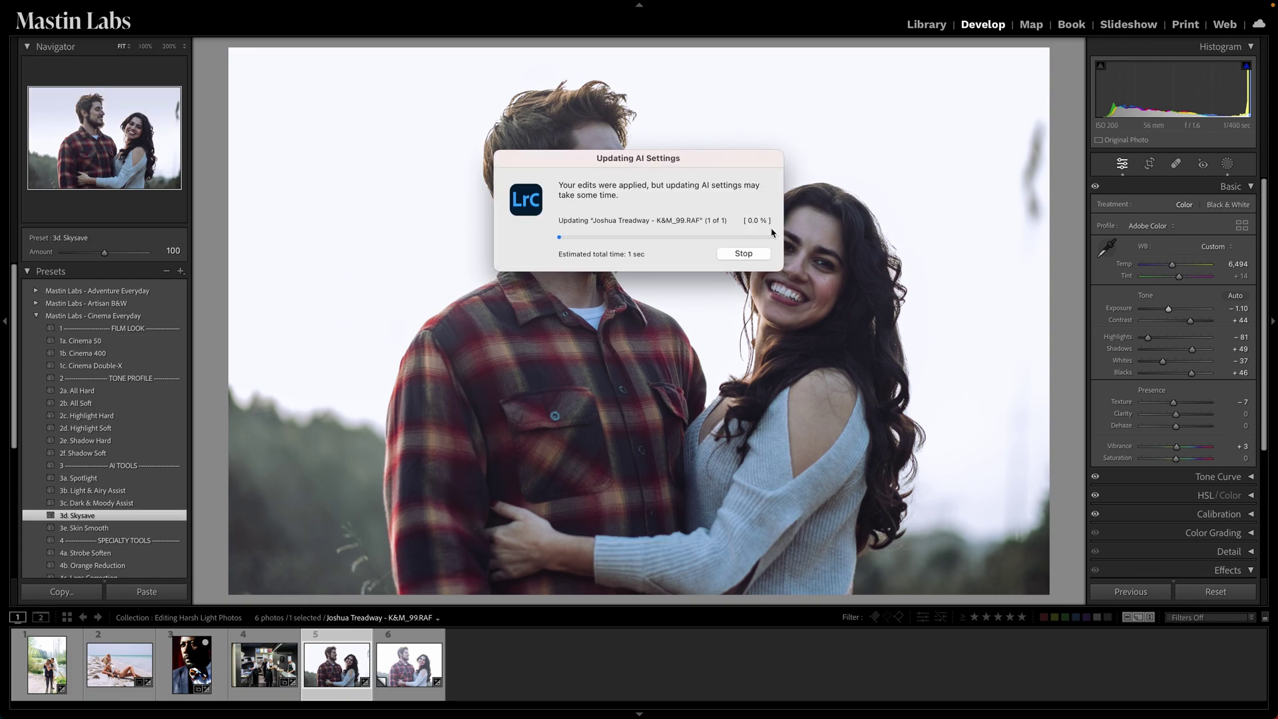
{"action": "left_click_drag", "start_coordinate": [104, 253], "coordinate": [77, 253]}
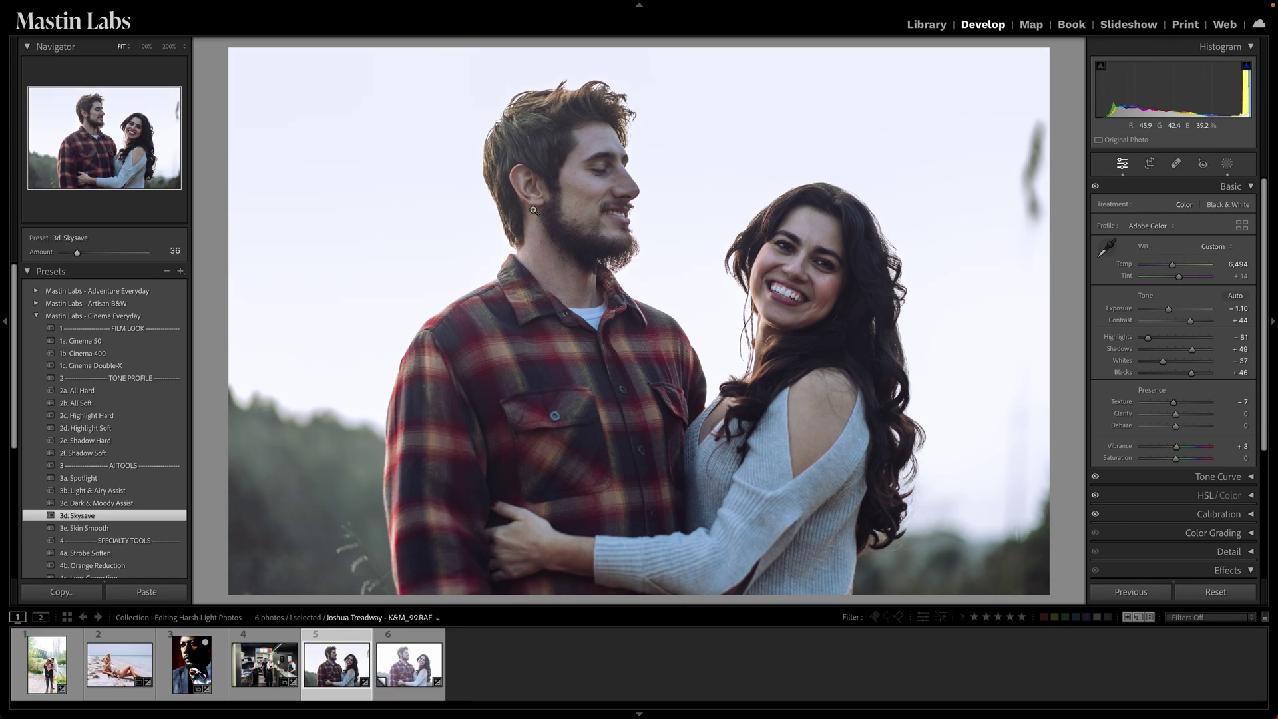
- Set temperature to 6,794 and tint to +25, and set the Skysave amount to 31 after trying 200 and 45
{"action": "left_click_drag", "start_coordinate": [1180, 280], "coordinate": [1174, 268]}
{"action": "left_click_drag", "start_coordinate": [77, 254], "coordinate": [210, 247]}
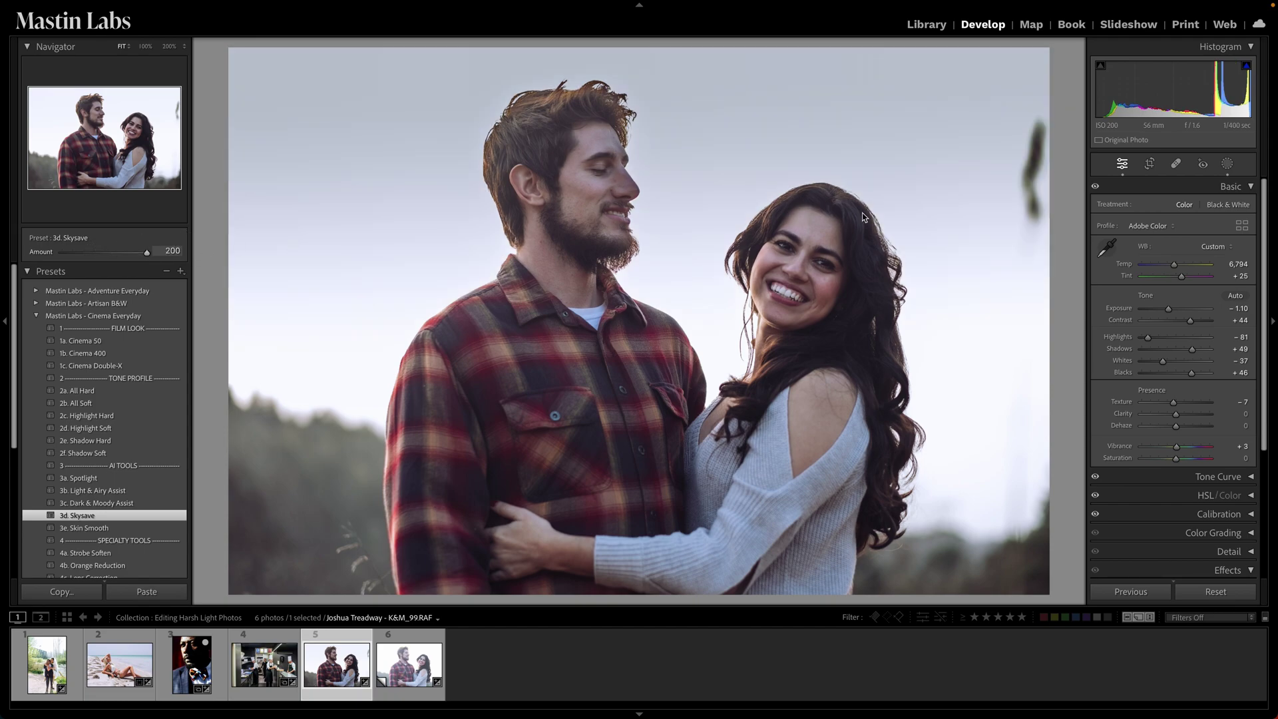
{"action": "left_click", "coordinate": [89, 253]}
{"action": "left_click_drag", "start_coordinate": [89, 255], "coordinate": [82, 256]}
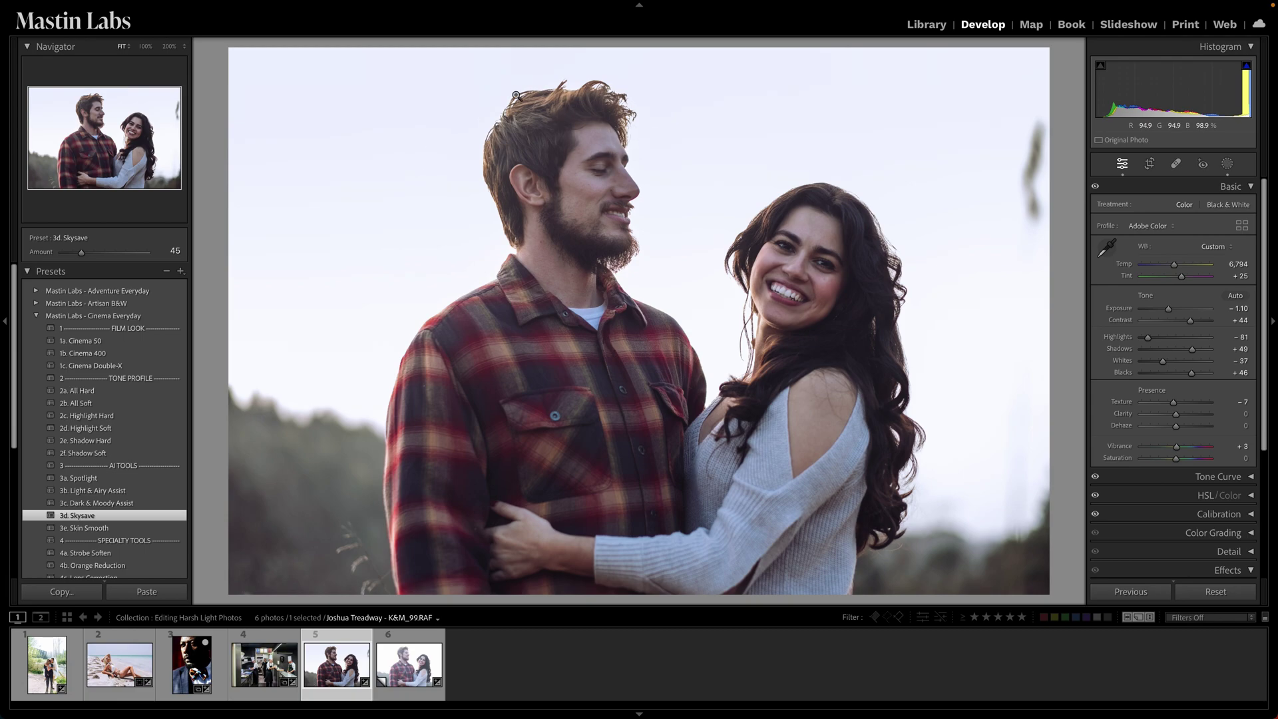
{"action": "left_click_drag", "start_coordinate": [81, 253], "coordinate": [75, 253]}
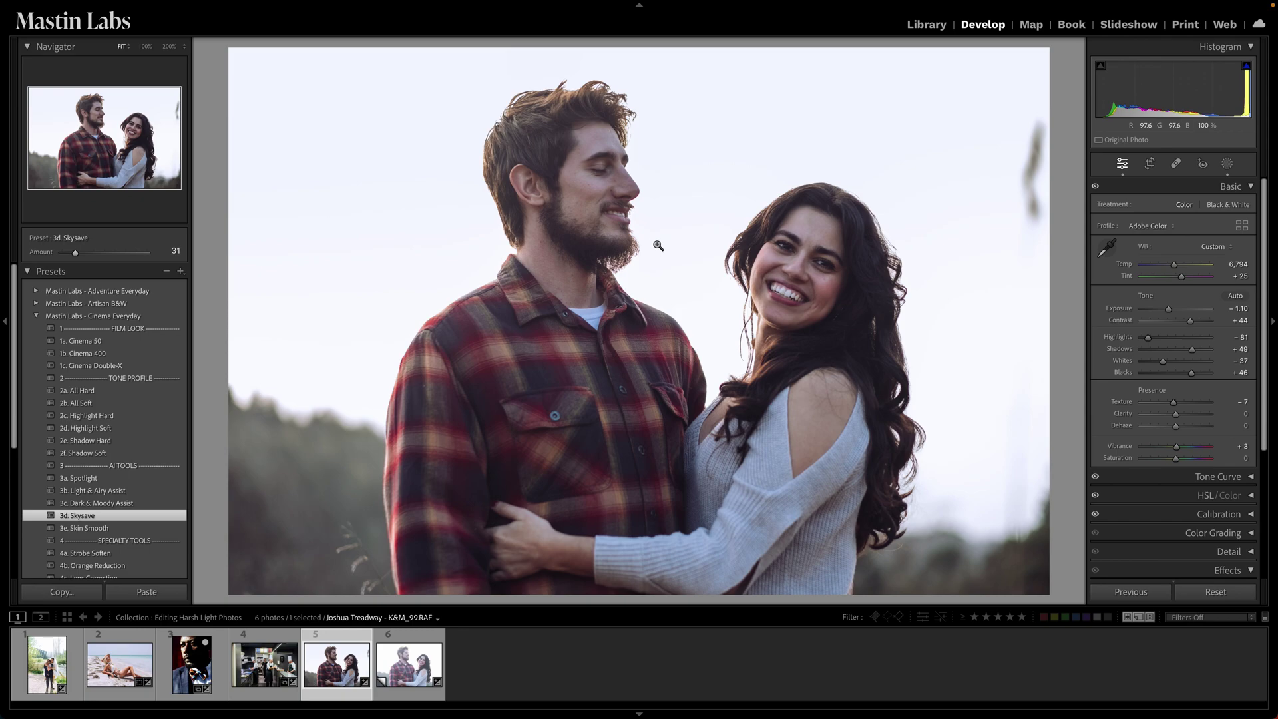
- Apply the 2e. Shadow Hard tone profile to the color couple photo and increase its amount
{"action": "left_click", "coordinate": [158, 441]}
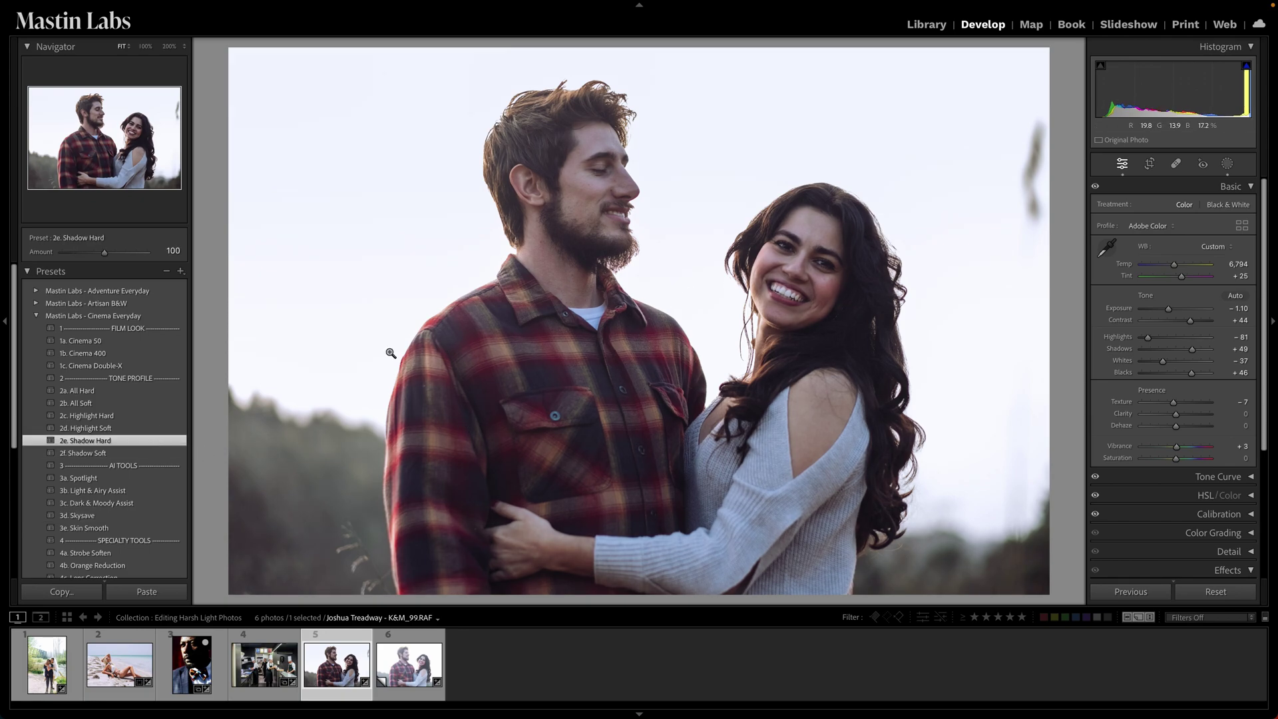
{"action": "left_click_drag", "start_coordinate": [104, 253], "coordinate": [371, 281]}
- Apply the 1c. Cinema Double-X preset to the virtual copy of the couple photo and set its exposure to −0.95
{"action": "left_click", "coordinate": [422, 665]}
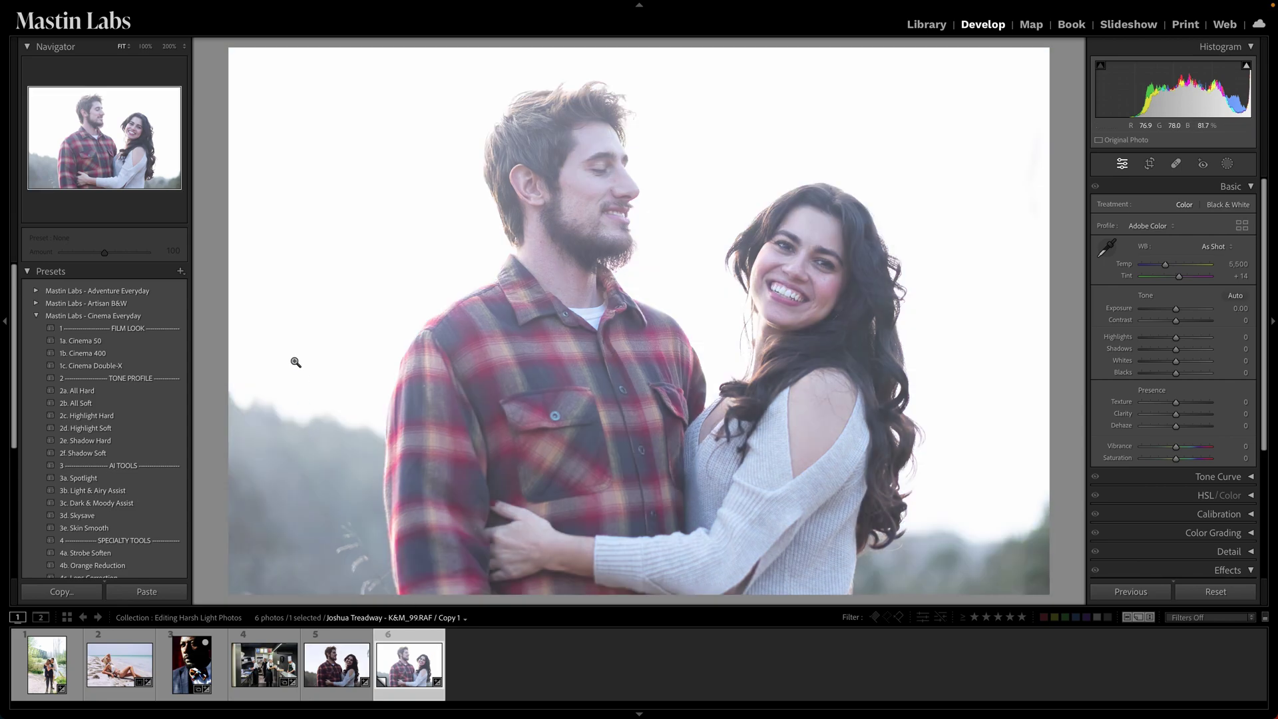
{"action": "left_click", "coordinate": [181, 368]}
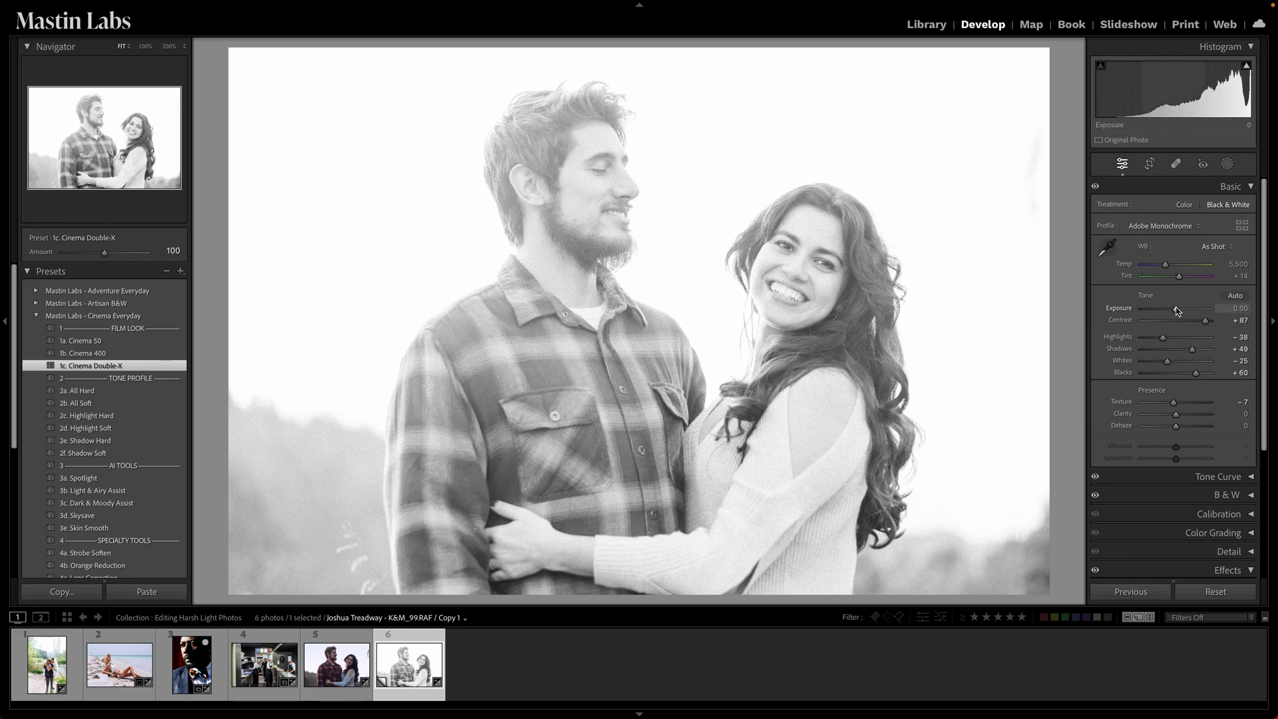
{"action": "left_click_drag", "start_coordinate": [1174, 309], "coordinate": [1167, 311]}
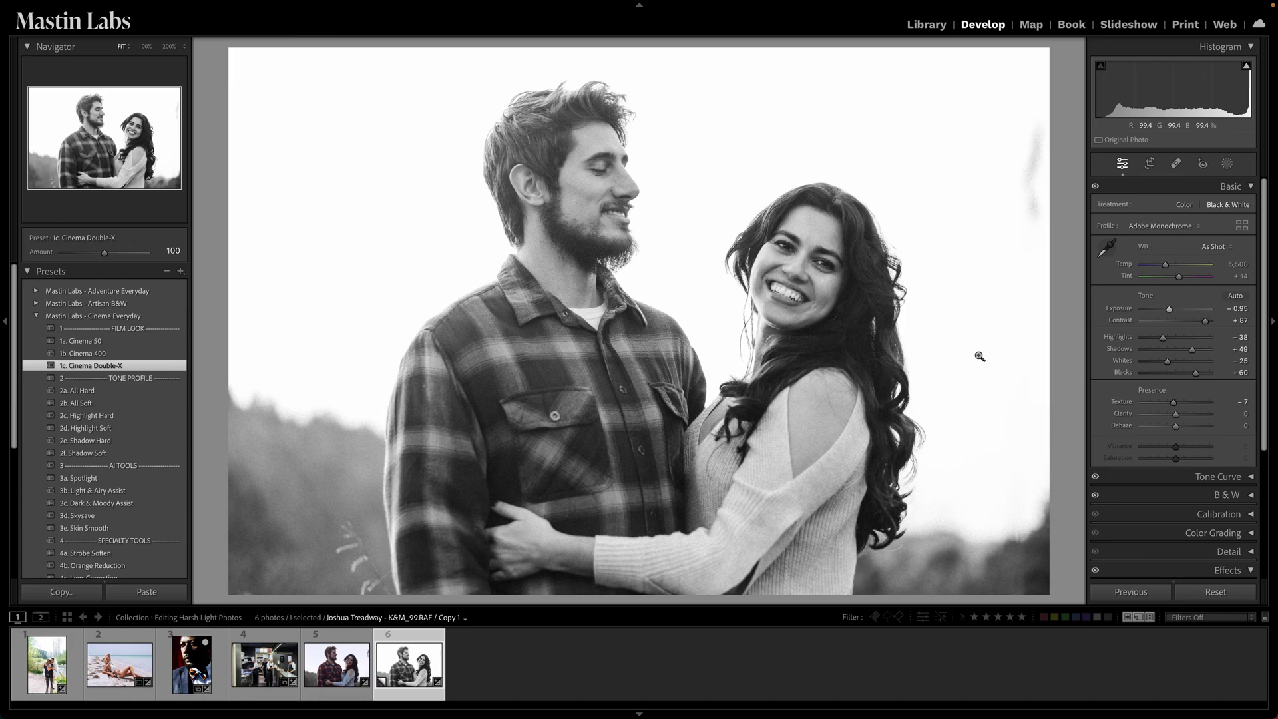
- Apply the 3d. Skysave preset to the black-and-white copy and compare the result with the original version
{"action": "left_click", "coordinate": [171, 516]}
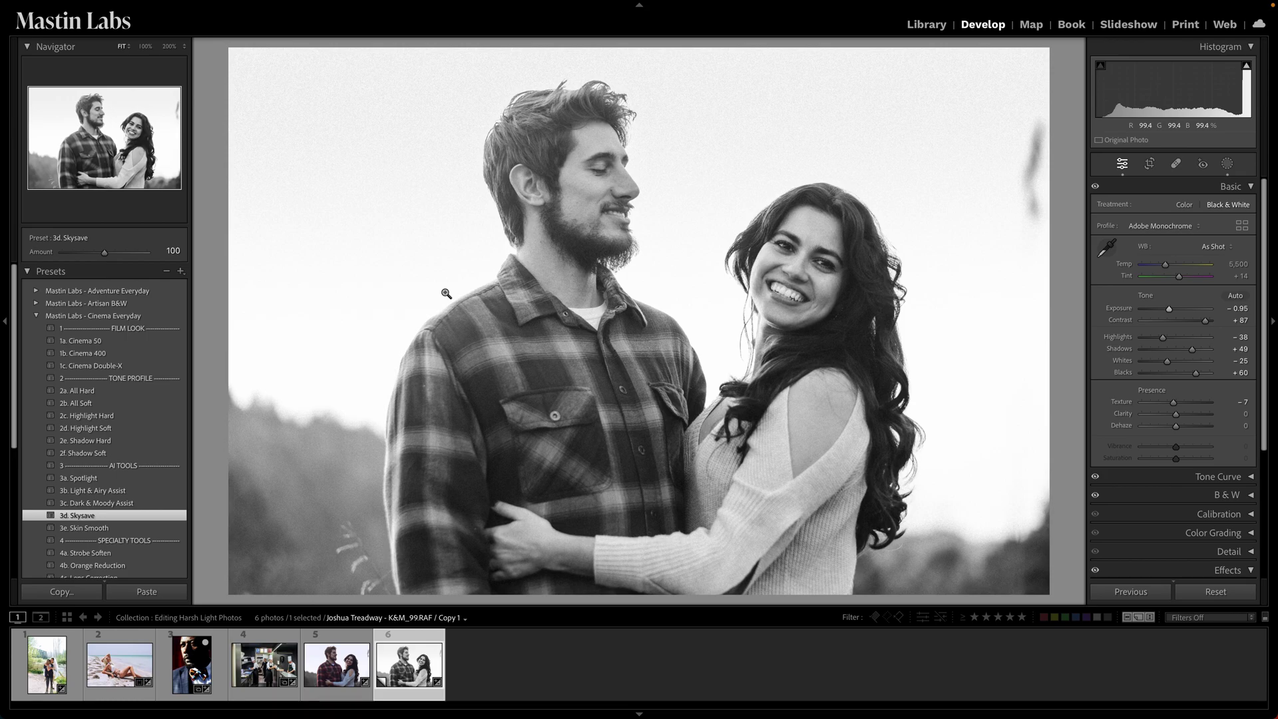
{"action": "key", "text": "backslash"}
{"action": "key", "text": "backslash"}
- Select all six photos in the collection and show them together in Survey view
{"action": "key", "text": "ctrl+a"}
{"action": "key", "text": "n"}
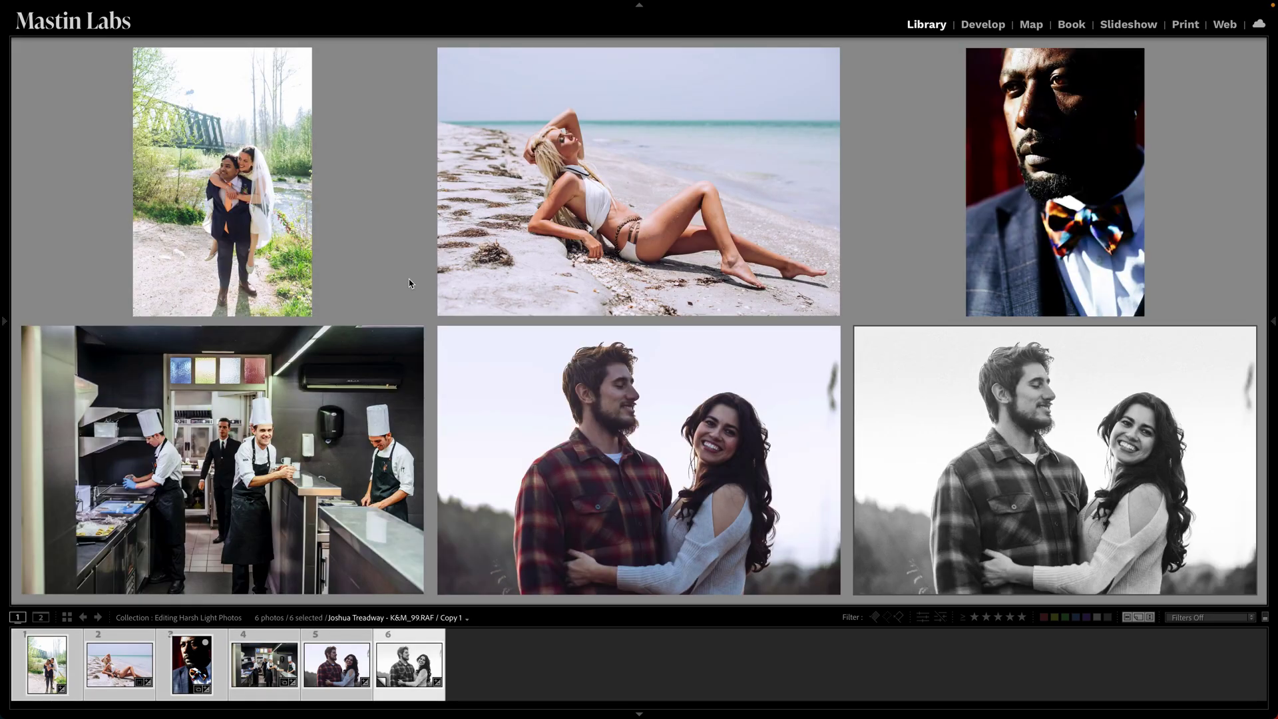